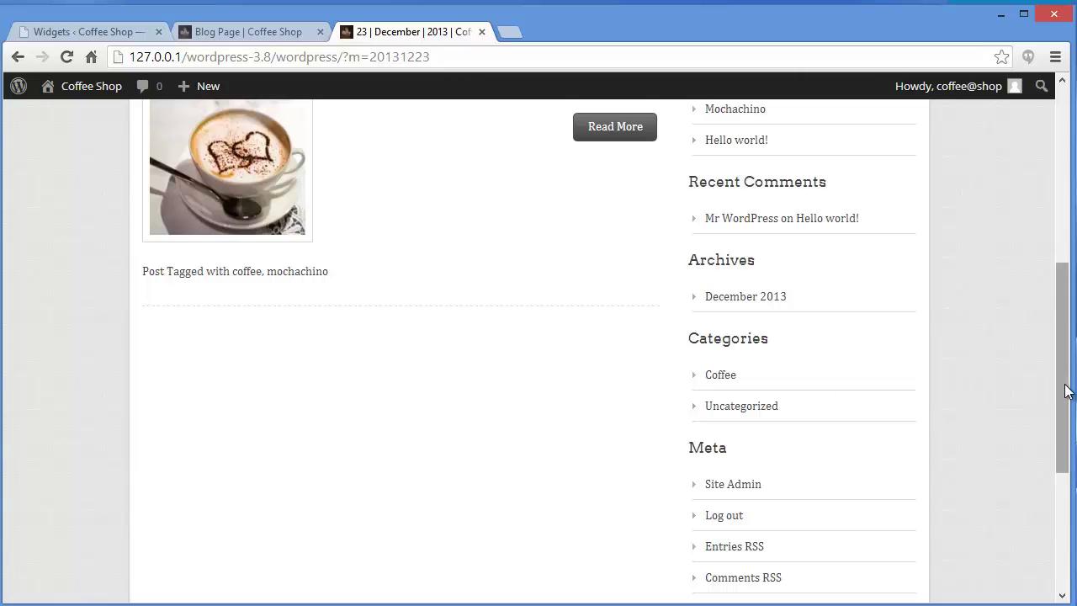
# Step: Check the Blog Page and its December 23, 2013 archive, then return to the Dashboard
pyautogui.moveTo(1066, 391); pyautogui.dragTo(444, 360)
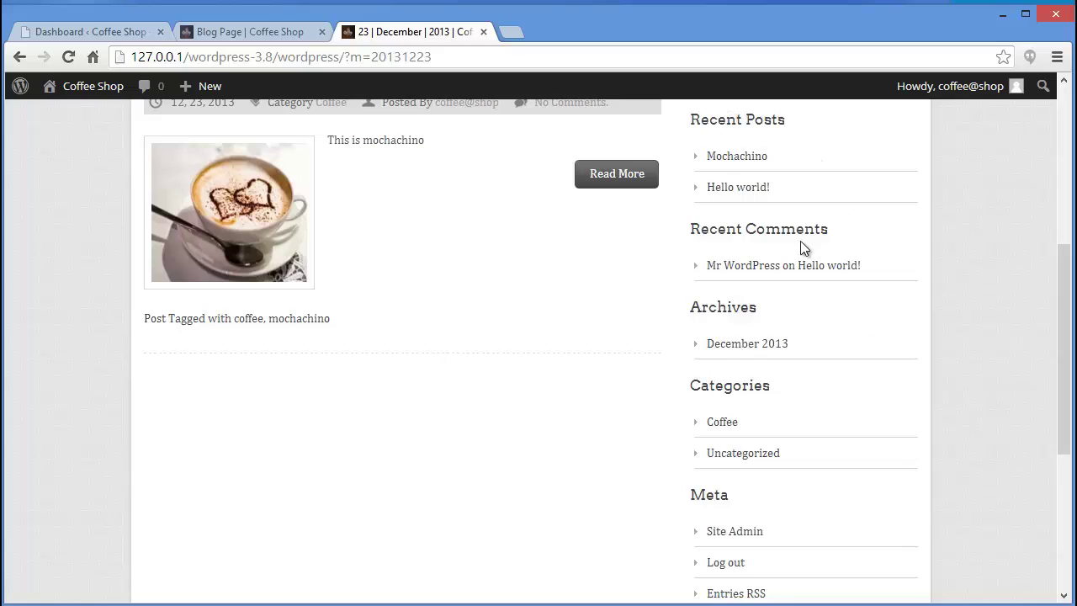
pyautogui.moveTo(1060, 320); pyautogui.dragTo(1058, 369)
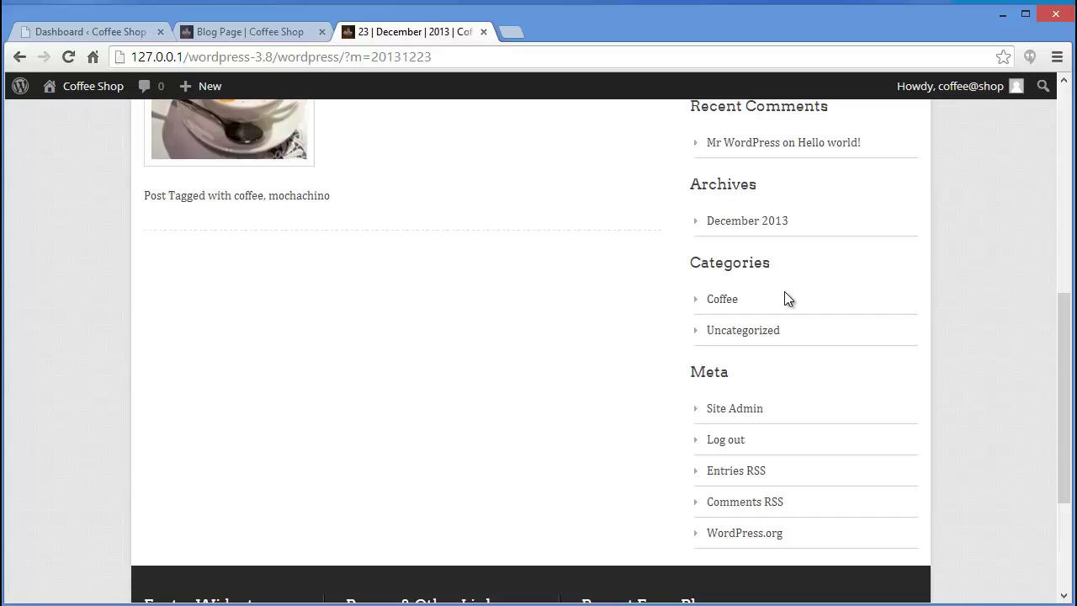
pyautogui.click(241, 31)
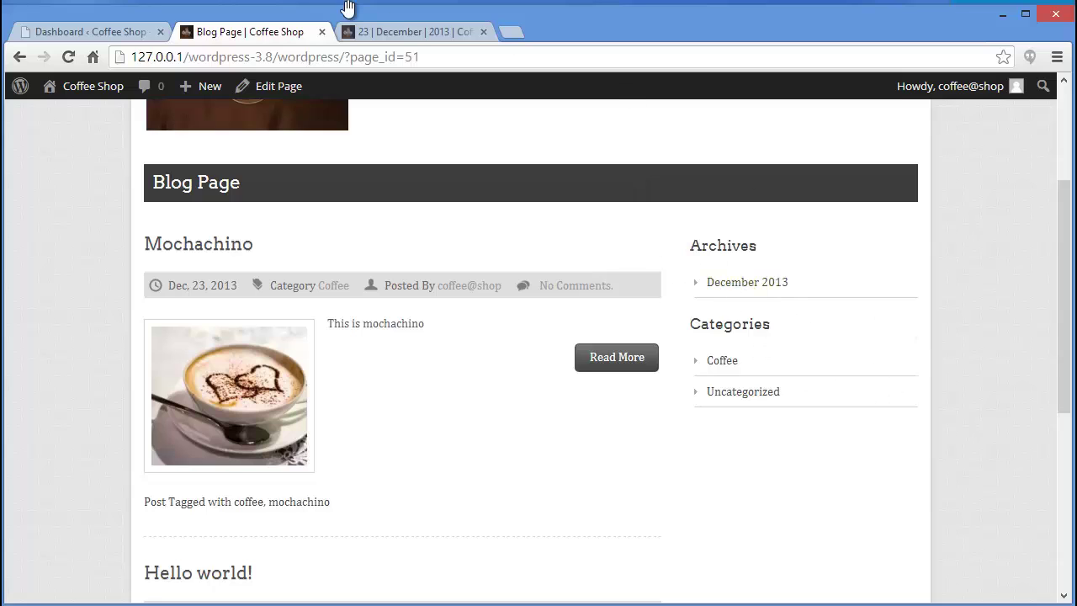
pyautogui.click(351, 32)
pyautogui.click(249, 34)
pyautogui.moveTo(1064, 356); pyautogui.dragTo(1065, 379)
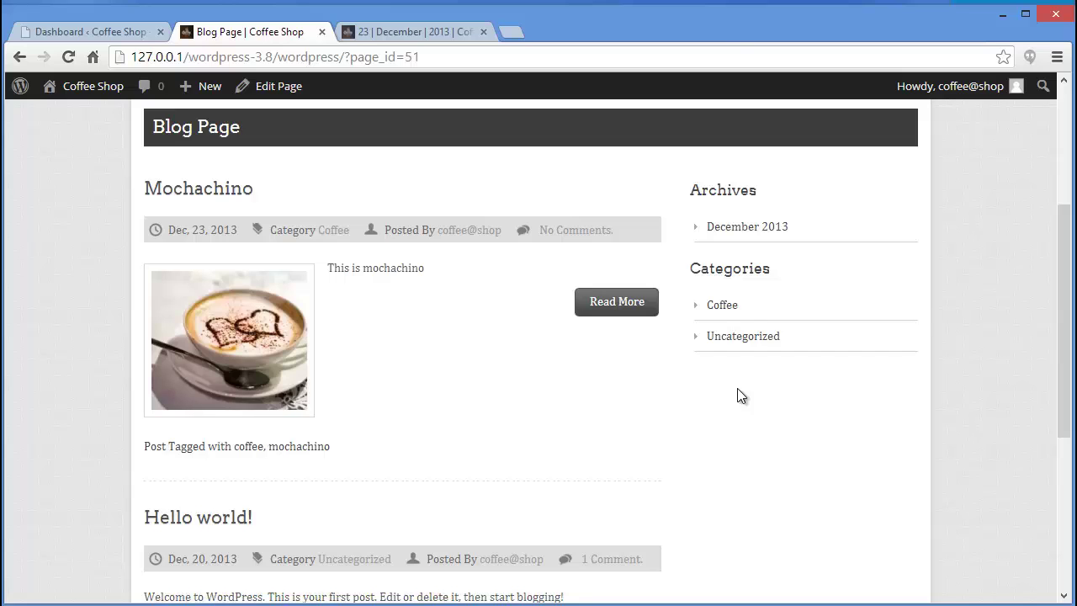
pyautogui.click(73, 32)
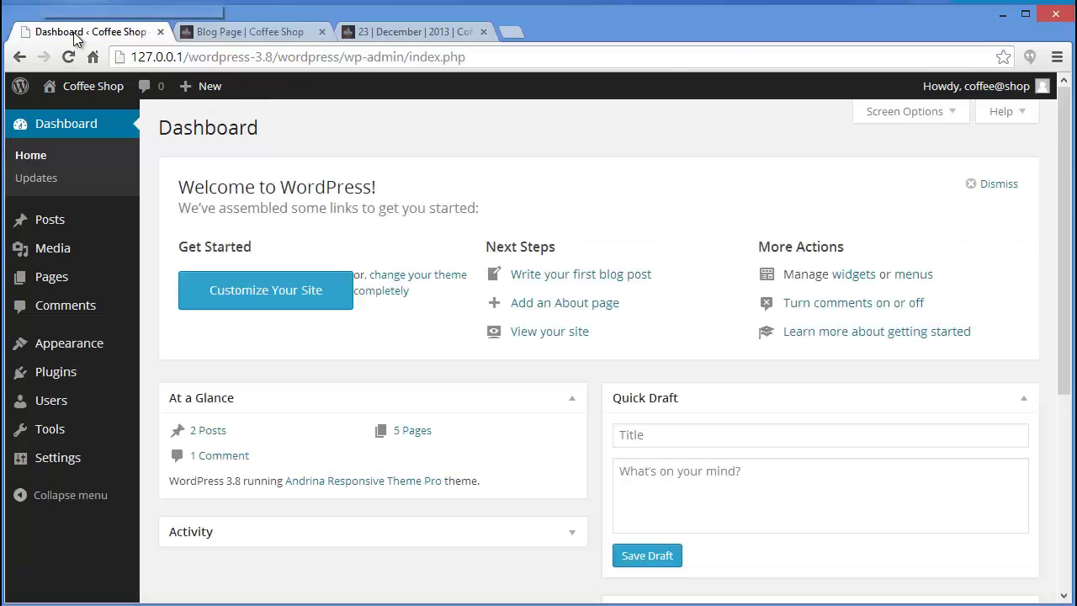
# Step: Review the widget areas under Appearance > Widgets, then check the Blog Page footer
pyautogui.moveTo(82, 347)
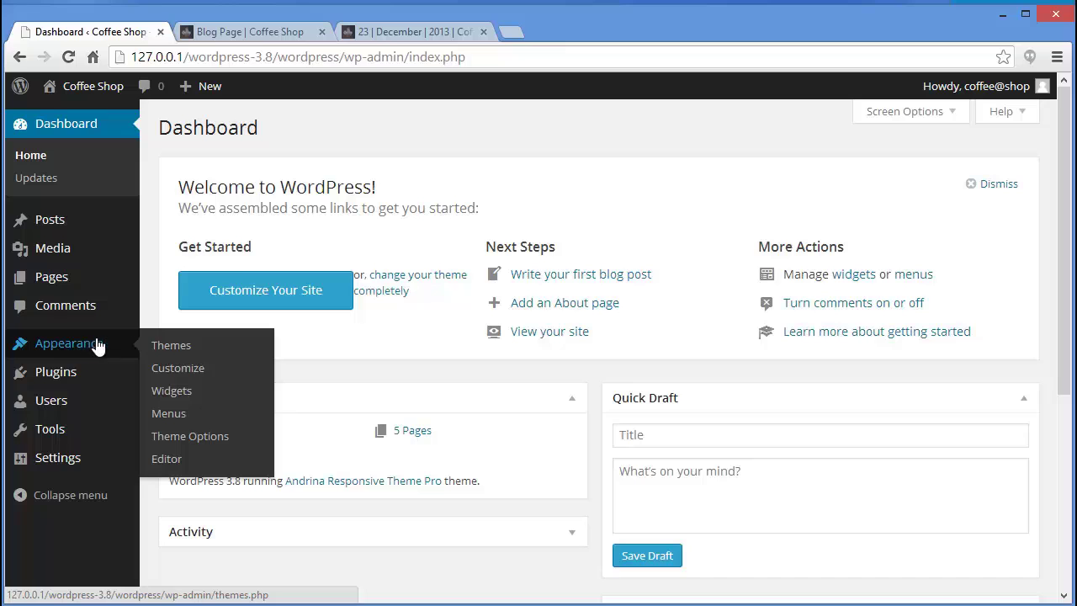
pyautogui.click(179, 393)
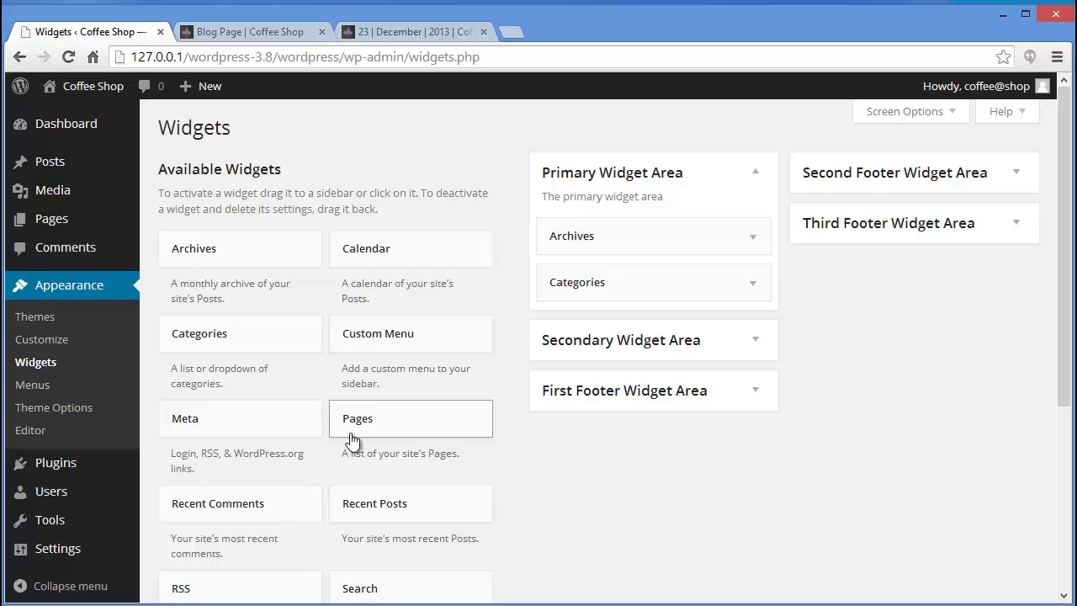
pyautogui.scroll(-1, 345, 450)
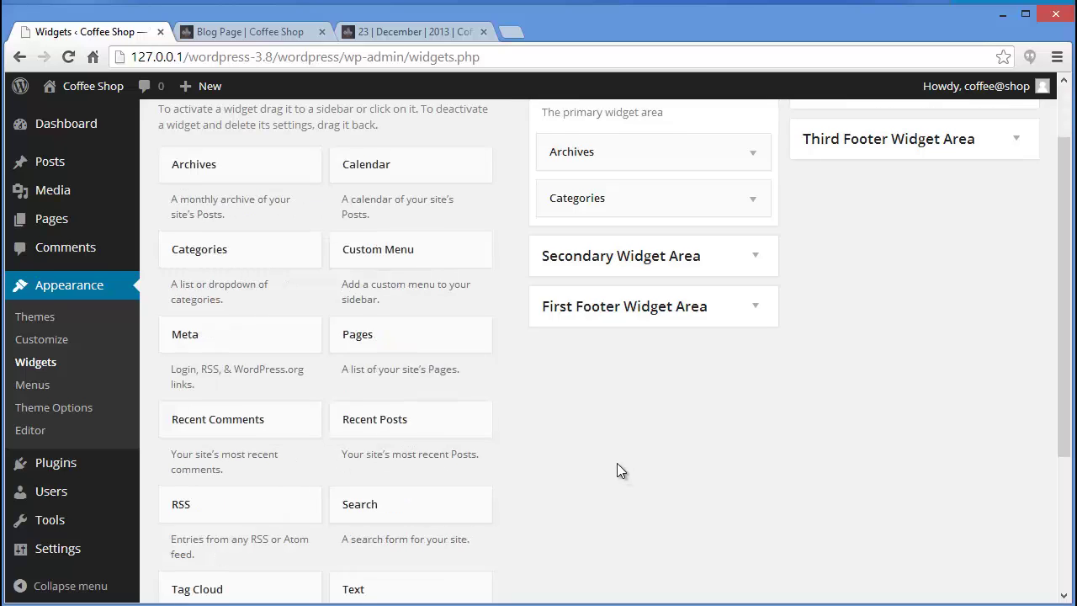
pyautogui.scroll(1, 617, 461)
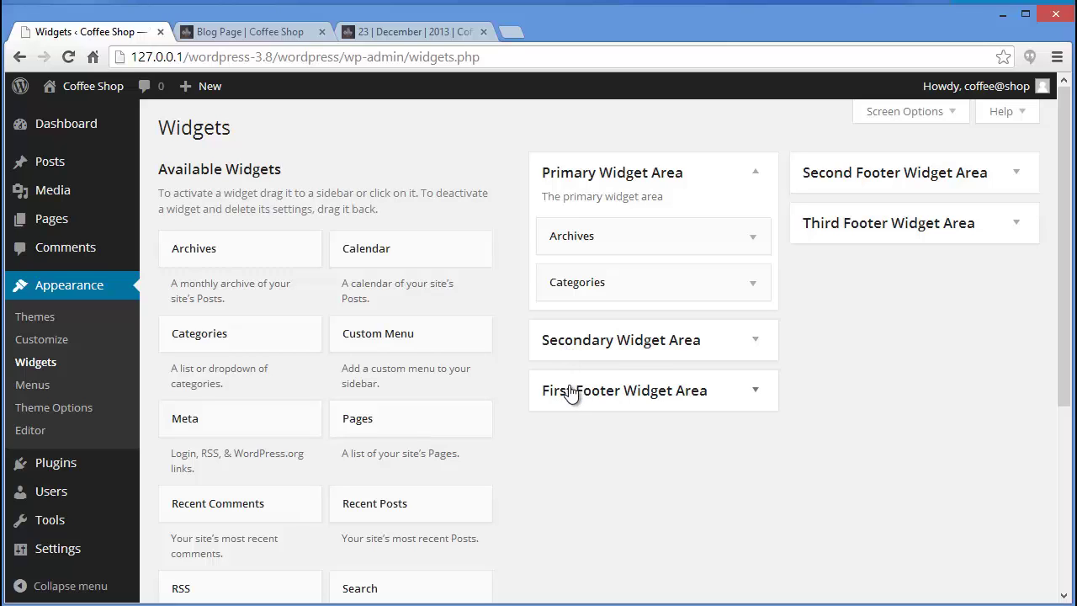
pyautogui.click(256, 33)
pyautogui.moveTo(1063, 299); pyautogui.dragTo(1060, 499)
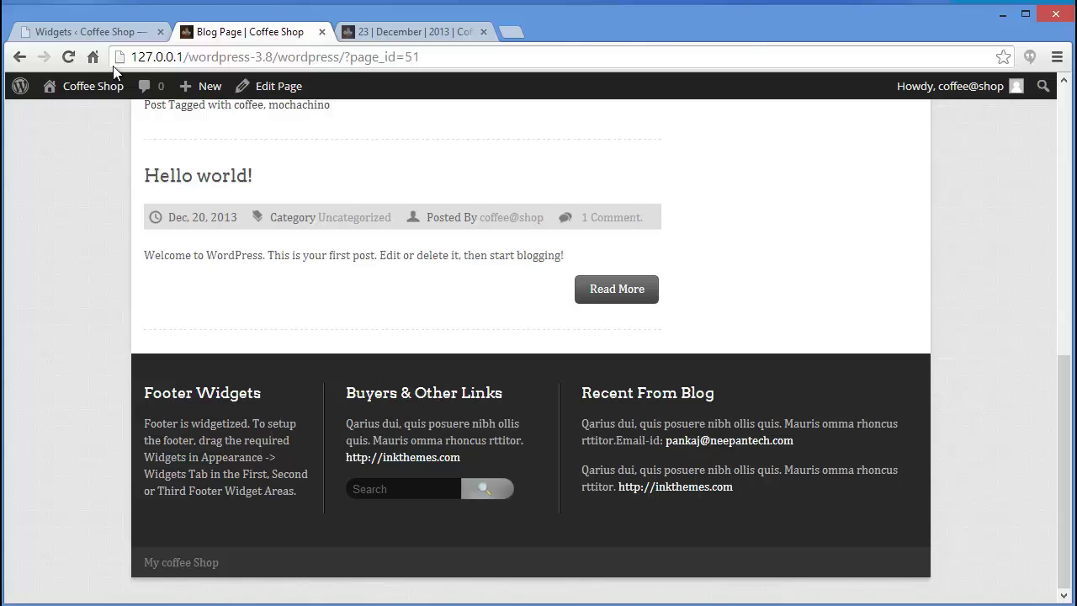
# Step: Drag the Recent Posts widget into the Primary Widget Area below Categories
pyautogui.click(91, 33)
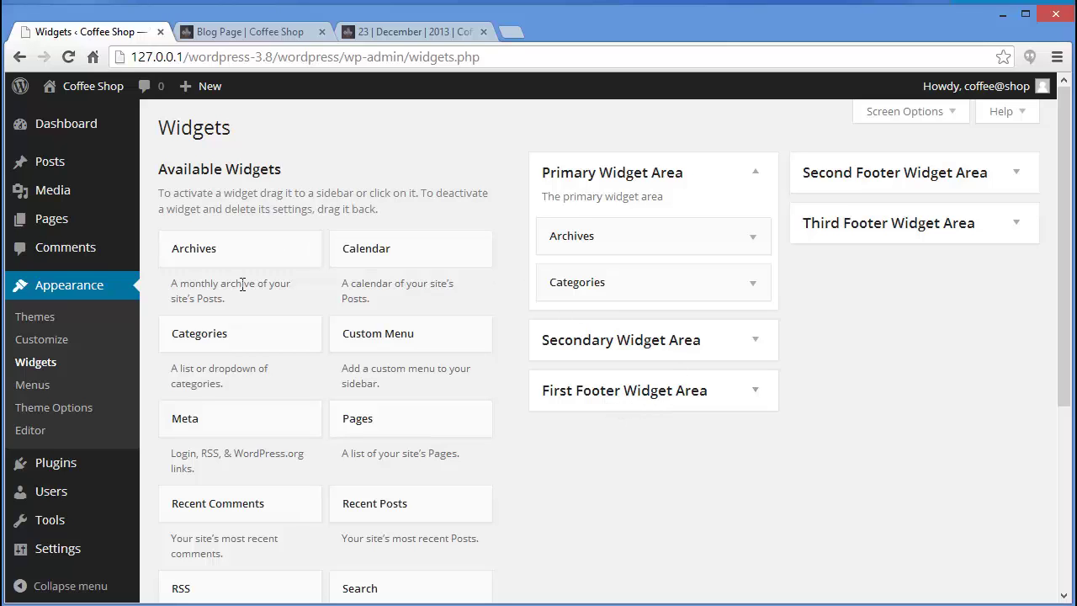
pyautogui.scroll(-1, 243, 286)
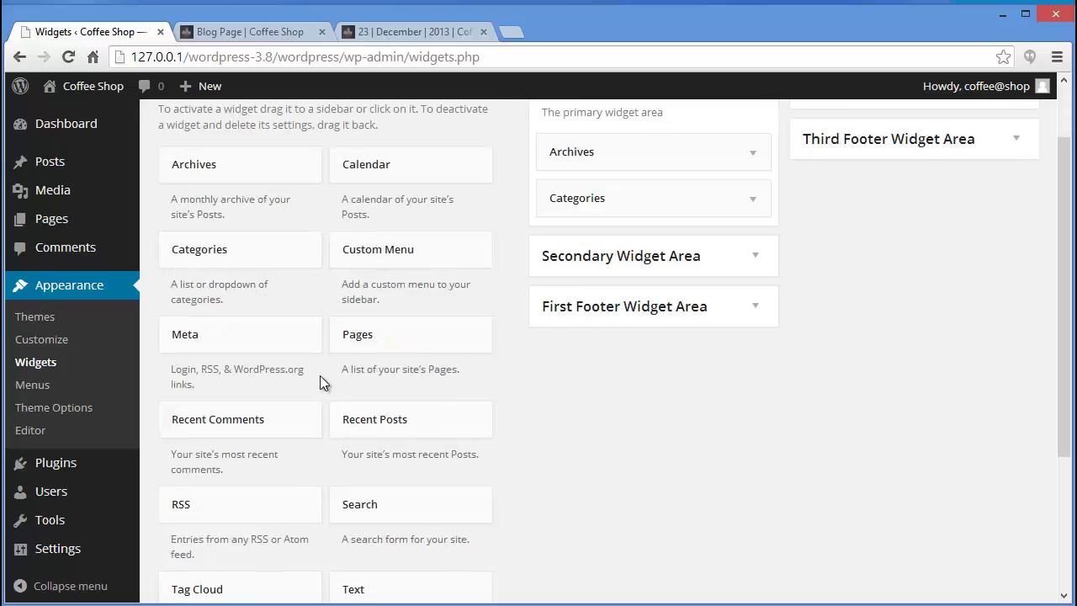
pyautogui.click(439, 431)
pyautogui.scroll(-2, 440, 433)
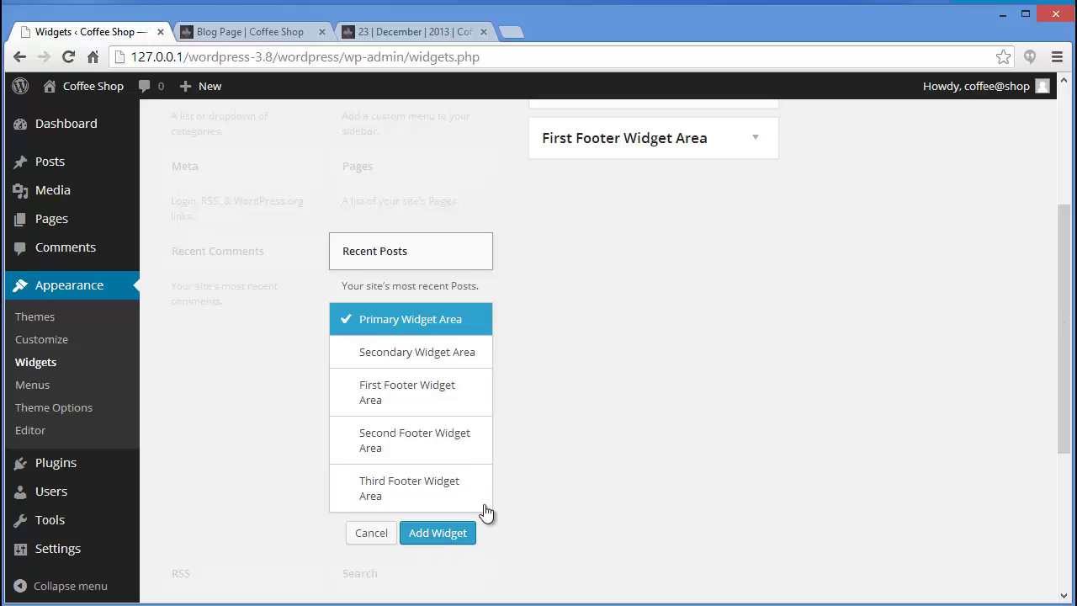
pyautogui.click(358, 534)
pyautogui.scroll(1, 1069, 358)
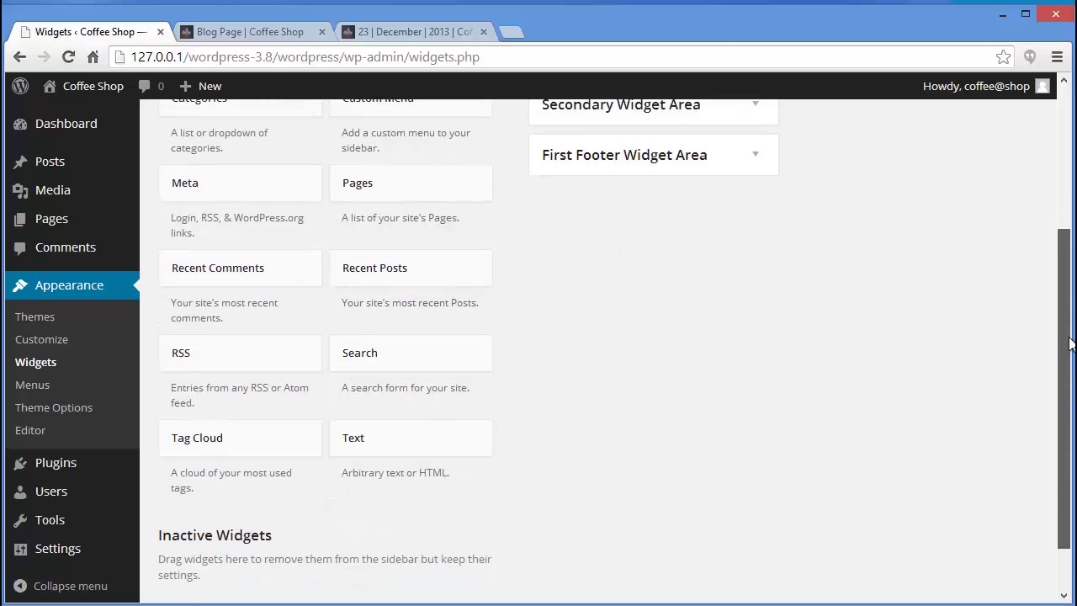
pyautogui.scroll(5, 1067, 392)
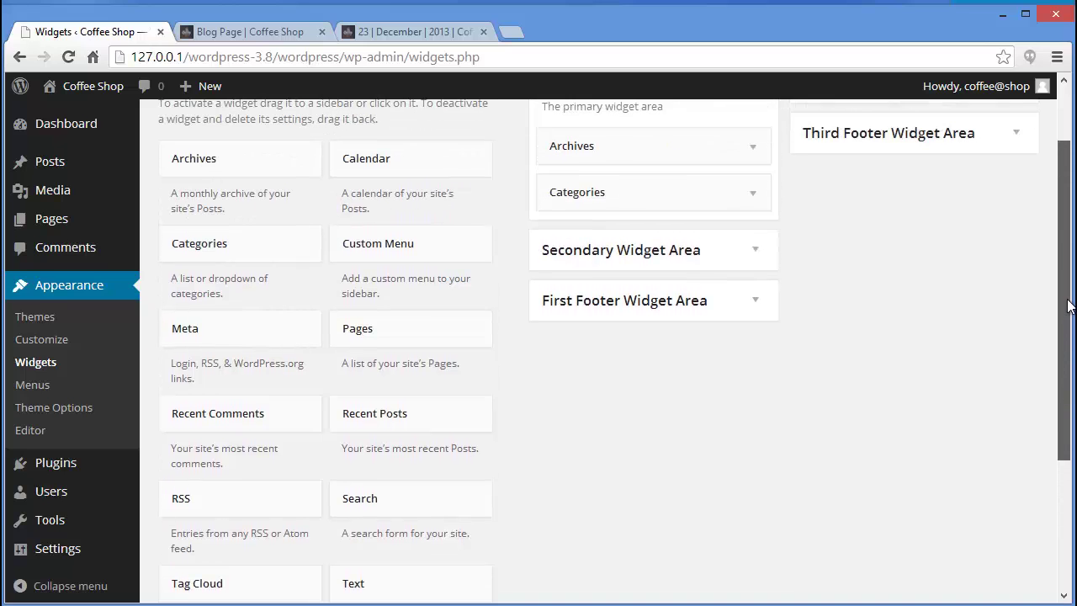
pyautogui.moveTo(381, 477); pyautogui.dragTo(598, 299)
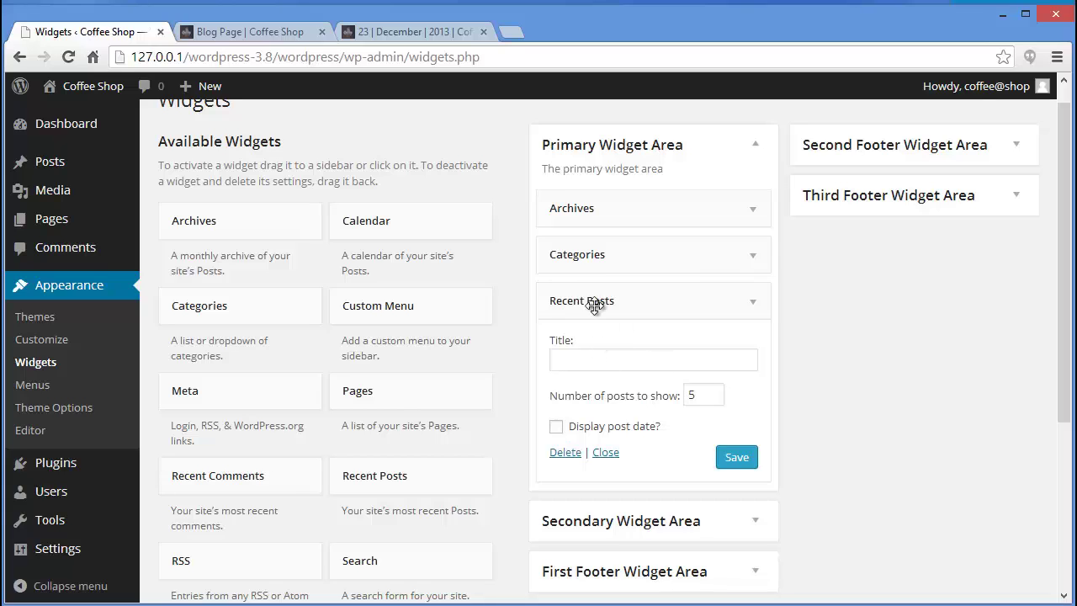
# Step: Enable 'Display post date?' on the Recent Posts widget and save it
pyautogui.click(582, 359)
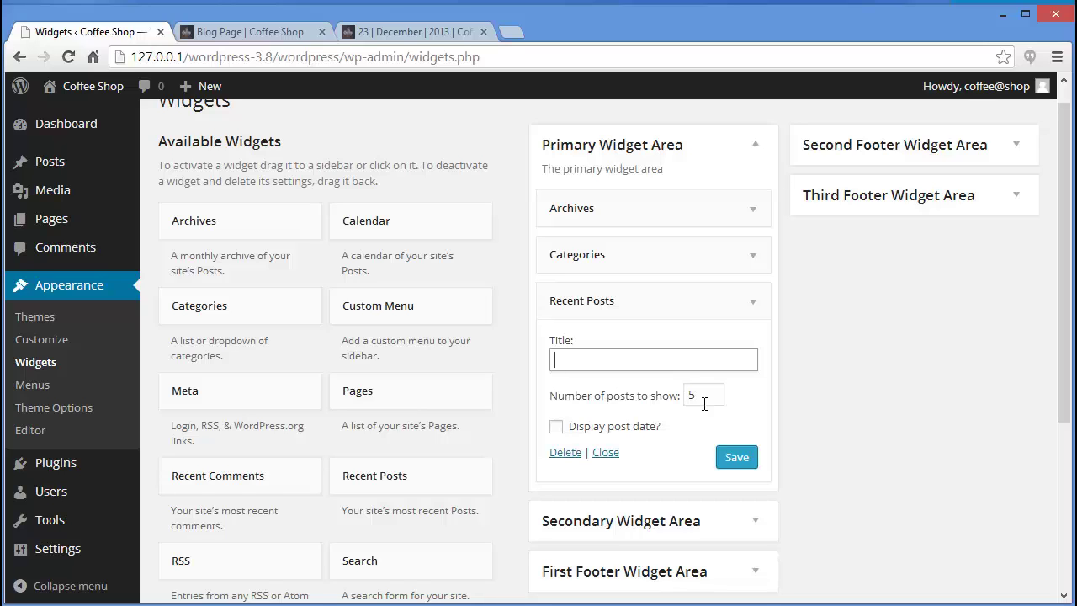
pyautogui.click(557, 431)
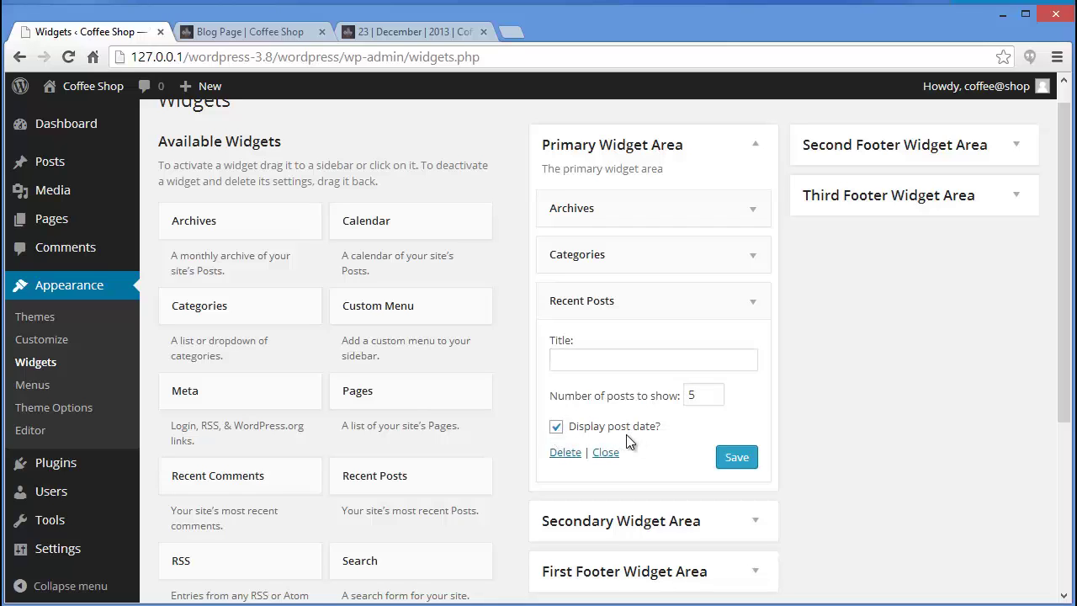
pyautogui.click(731, 466)
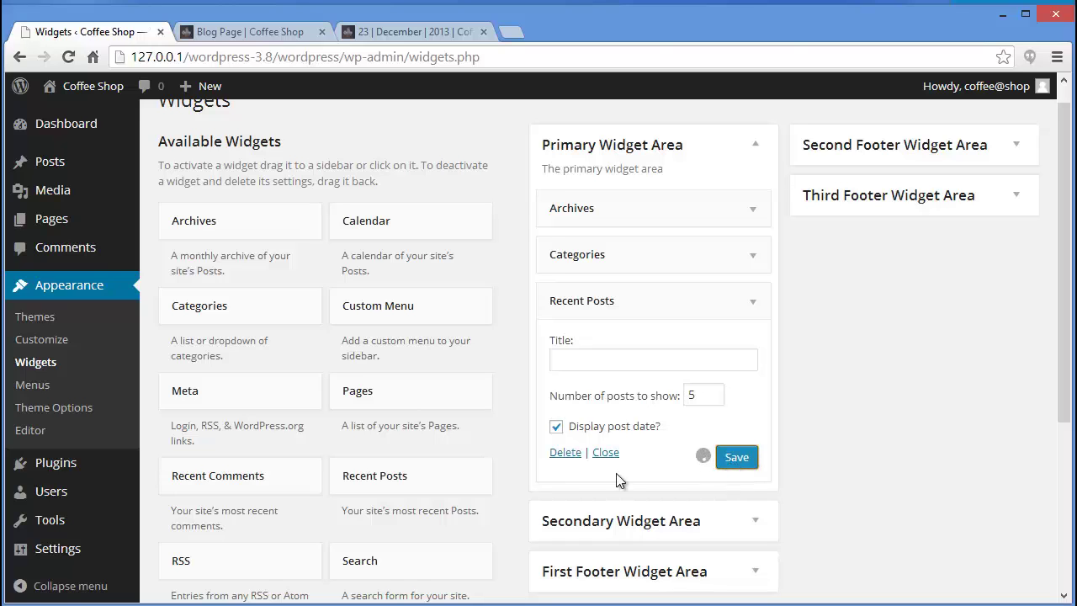
# Step: Reload the Blog Page to confirm the dated Recent Posts, then return to Widgets
pyautogui.click(222, 34)
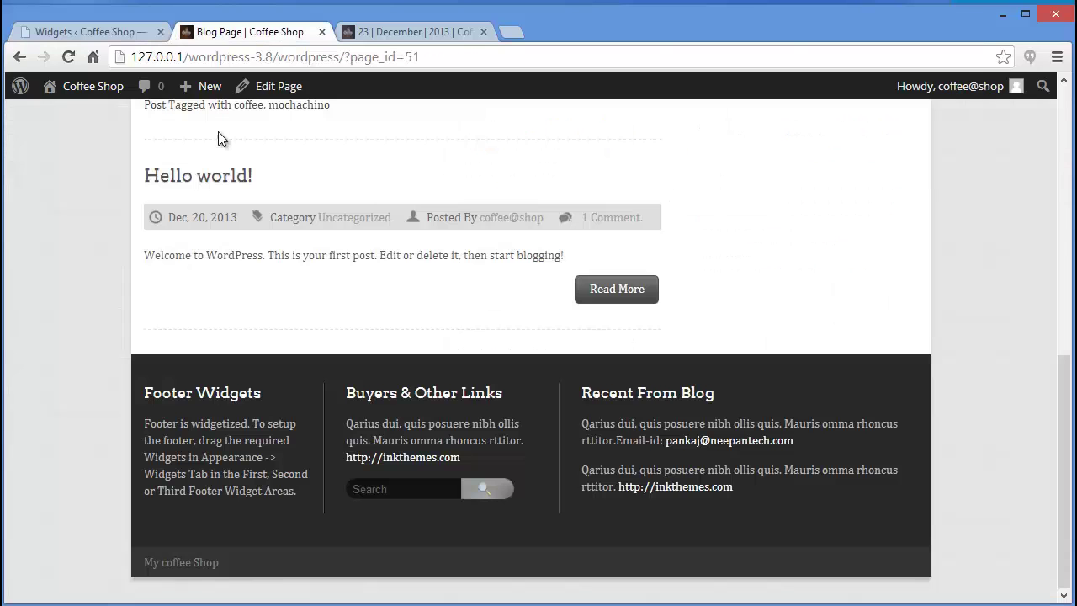
pyautogui.press('F5')
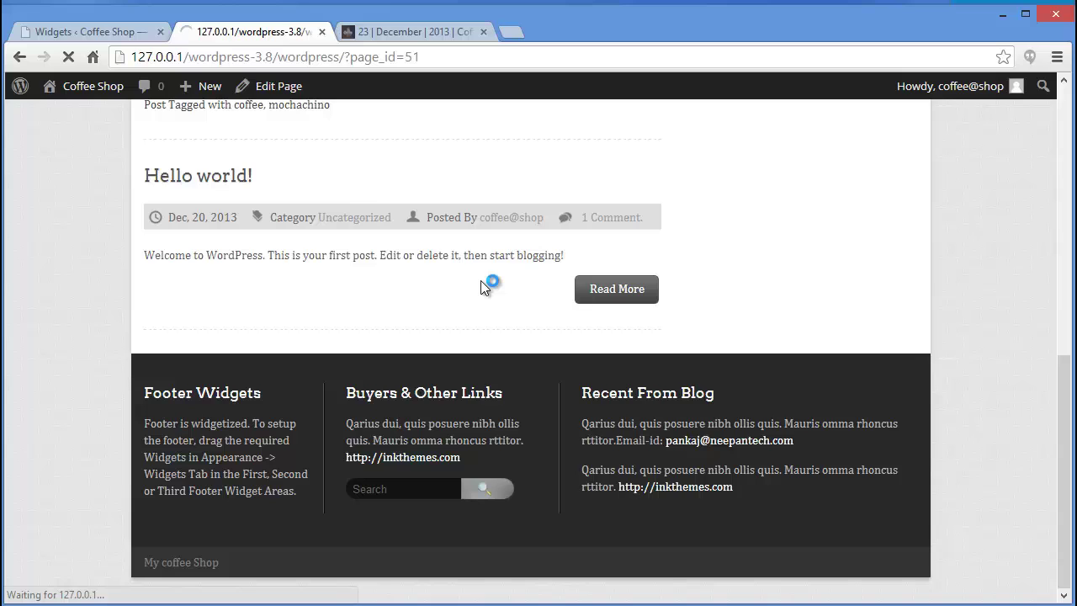
pyautogui.scroll(5, 480, 280)
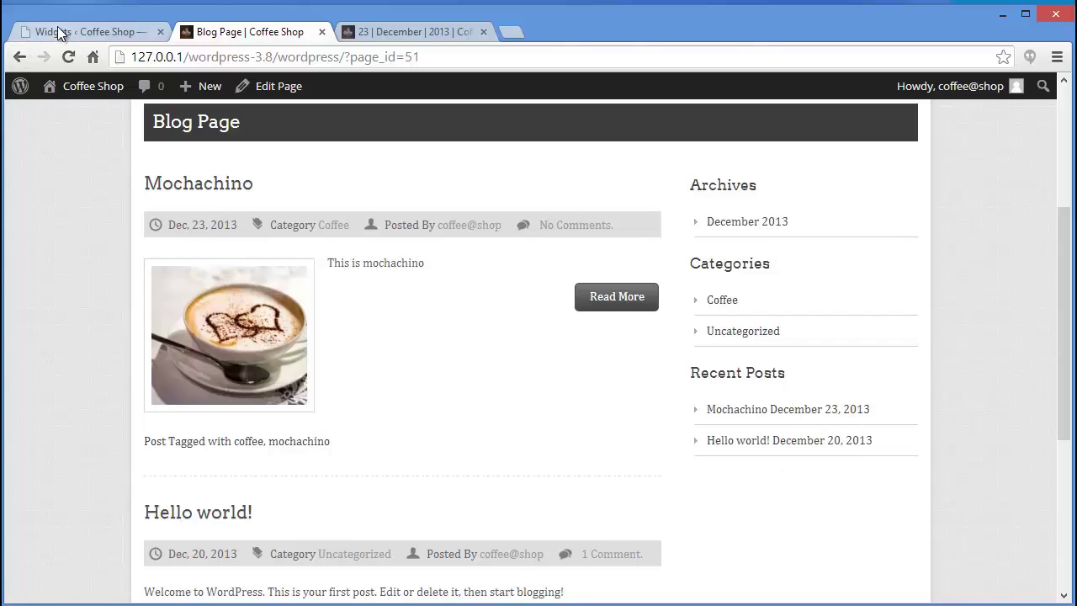
pyautogui.click(29, 30)
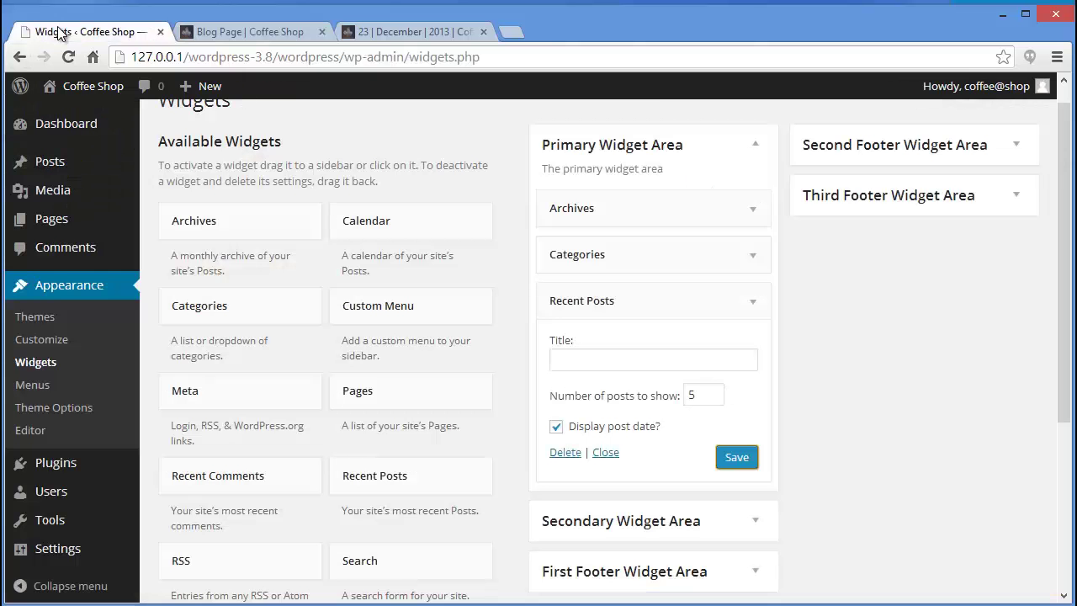
# Step: Add a Recent Comments widget below Recent Posts, keep 5 comments, and save it
pyautogui.click(744, 305)
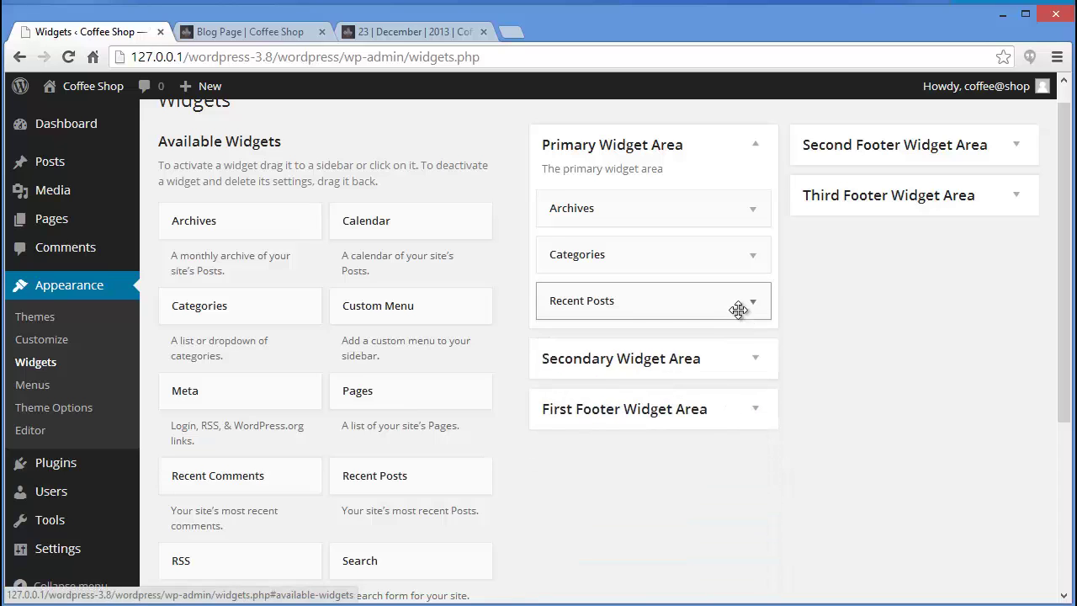
pyautogui.moveTo(294, 481); pyautogui.dragTo(676, 348)
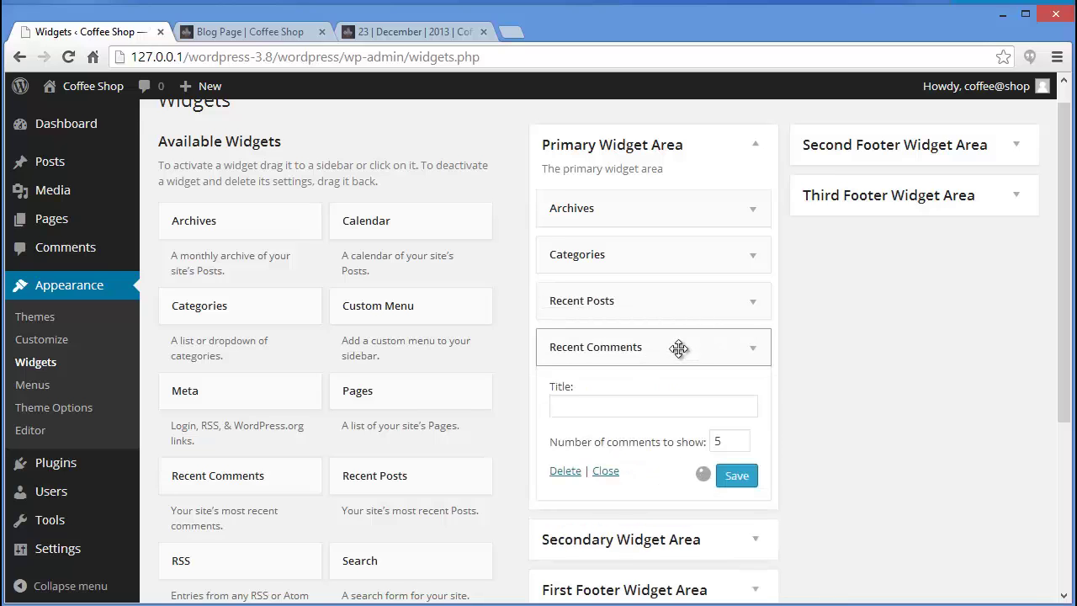
pyautogui.moveTo(1064, 296); pyautogui.dragTo(1065, 342)
pyautogui.click(615, 333)
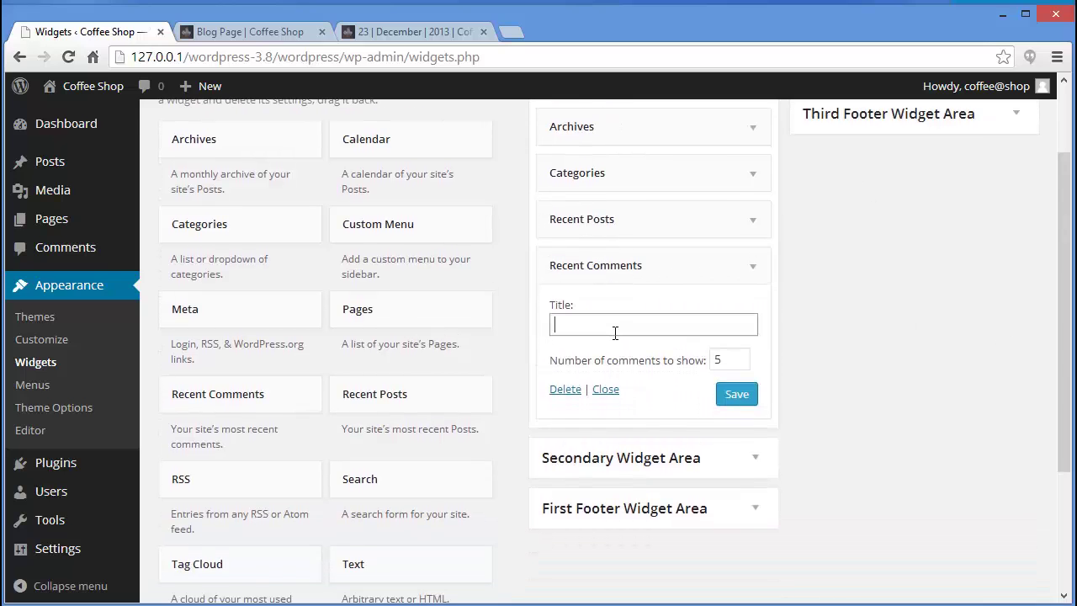
pyautogui.moveTo(745, 360); pyautogui.dragTo(712, 365)
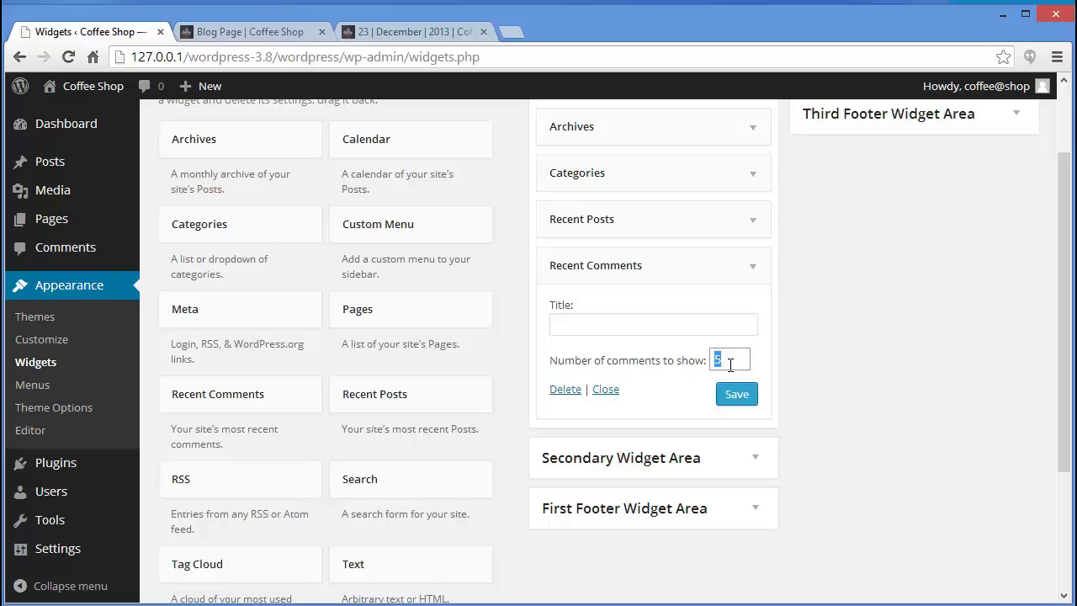
pyautogui.click(668, 395)
pyautogui.click(742, 399)
# Step: Reload the Blog Page to verify Recent Comments, then return to the Widgets page
pyautogui.click(202, 32)
pyautogui.click(68, 56)
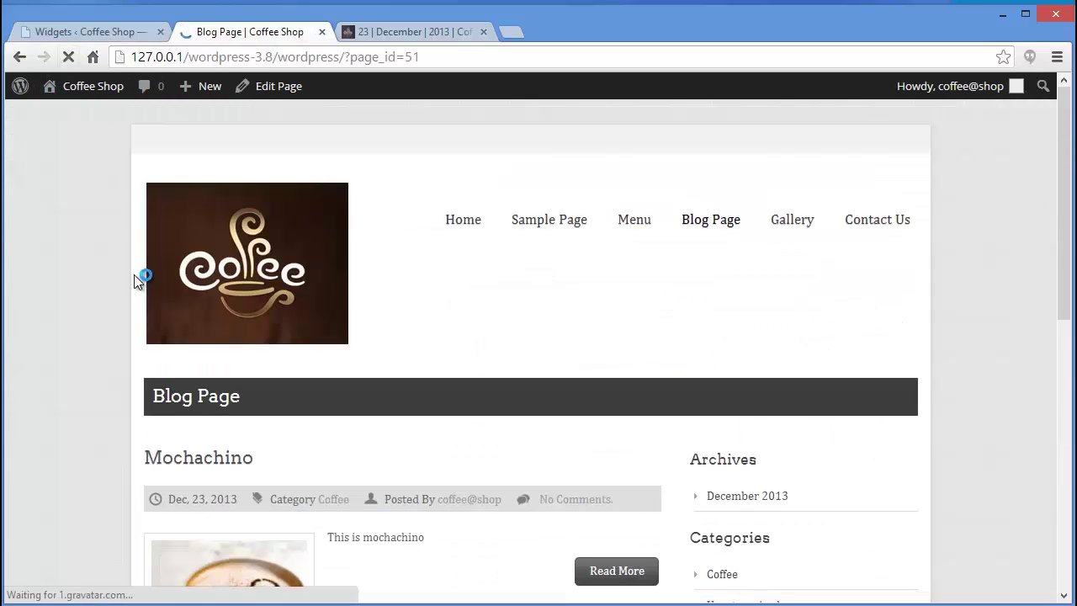
pyautogui.scroll(-6, 763, 290)
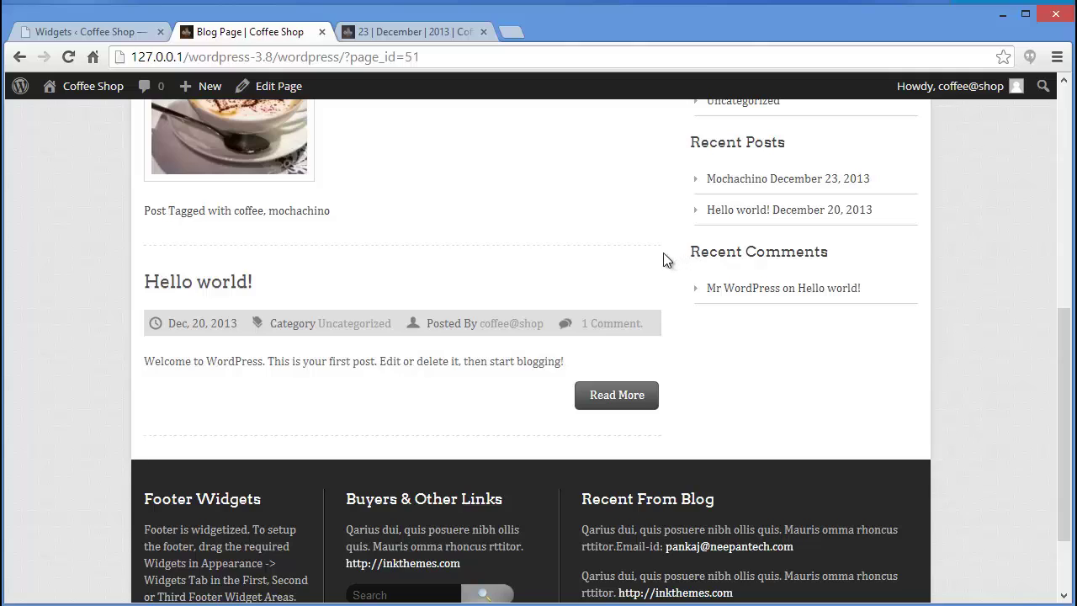
pyautogui.moveTo(694, 254); pyautogui.dragTo(833, 252)
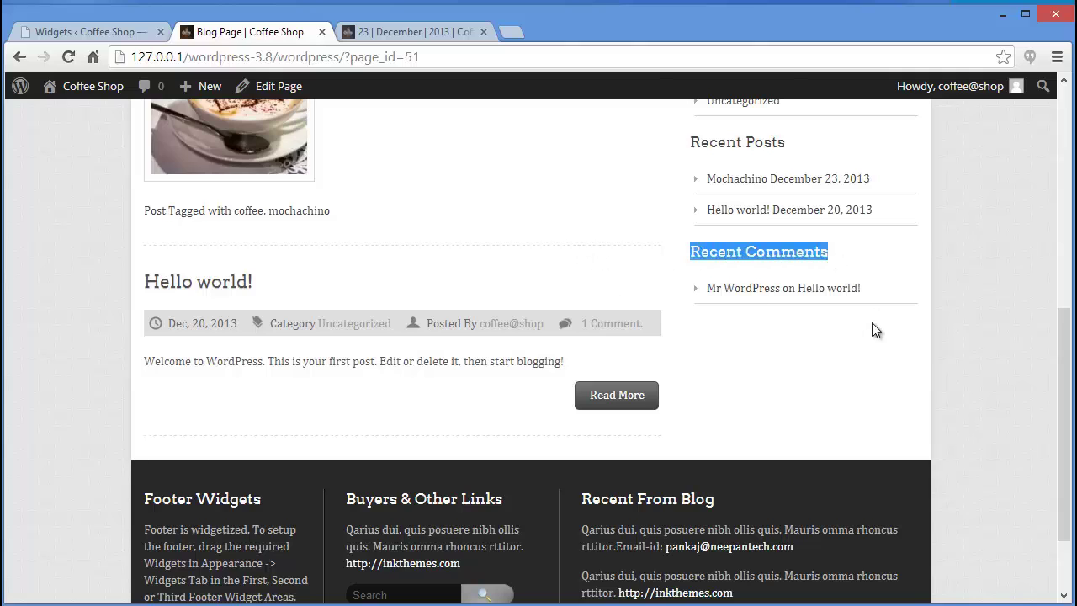
pyautogui.click(111, 29)
pyautogui.moveTo(1065, 290)
pyautogui.mouseDown()
pyautogui.moveTo(1065, 303)
pyautogui.moveTo(1066, 269)
pyautogui.moveTo(1071, 307)
pyautogui.mouseUp()
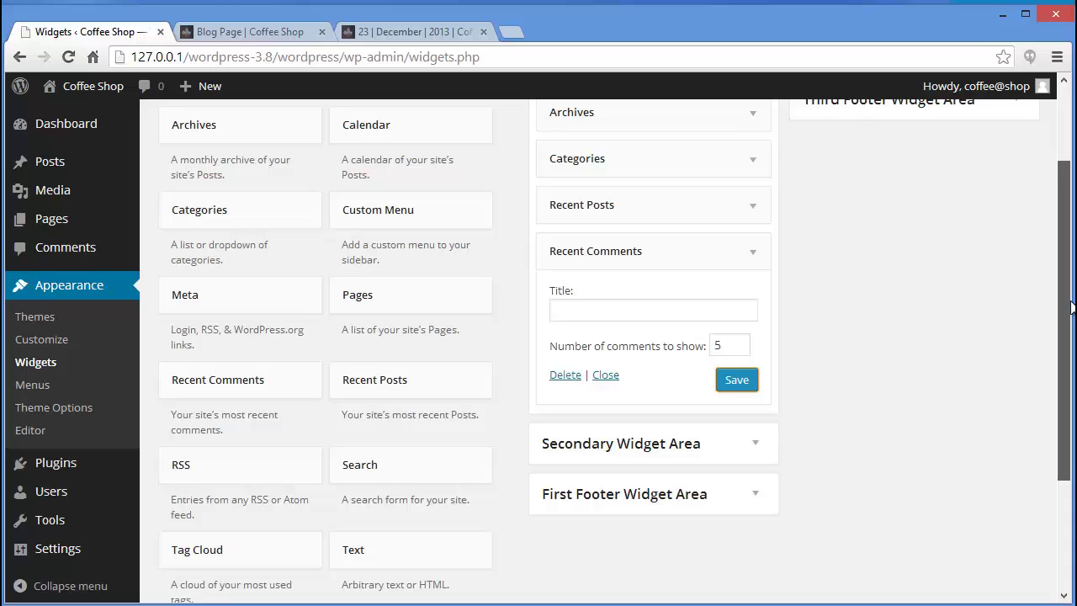
# Step: Add and save a Meta widget below Recent Comments, then reload the Blog Page
pyautogui.click(723, 254)
pyautogui.moveTo(175, 295); pyautogui.dragTo(572, 293)
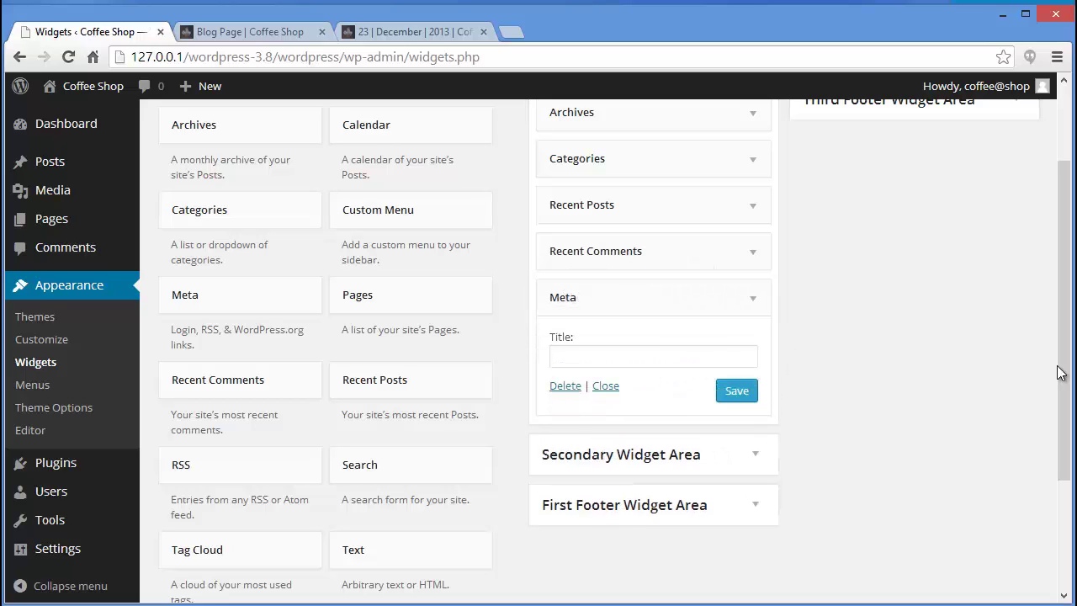
pyautogui.click(582, 385)
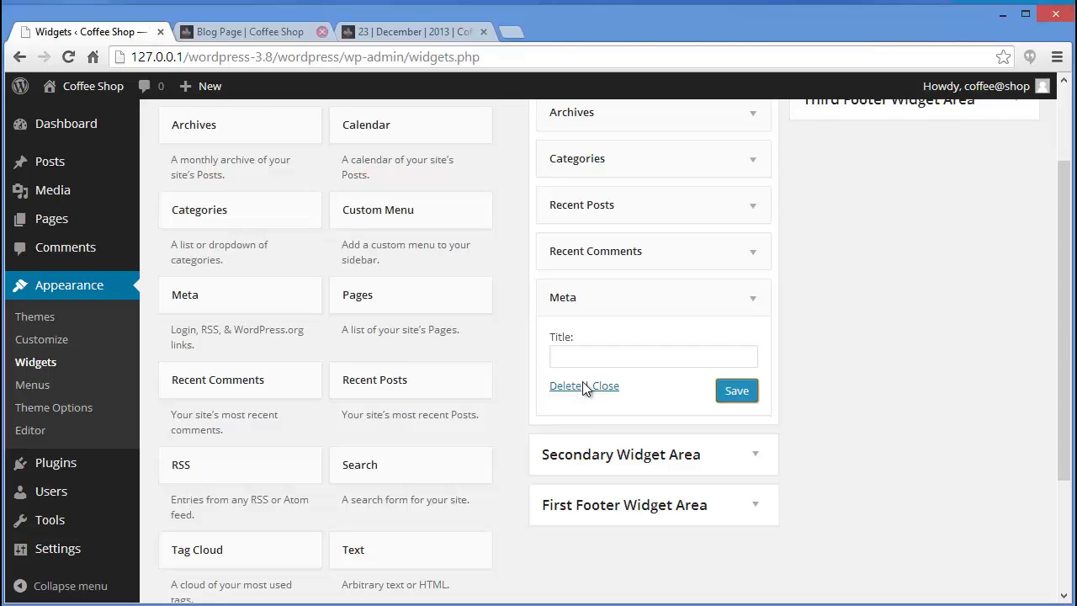
pyautogui.hotkey('ctrl', 'Tab')
pyautogui.press('F5')
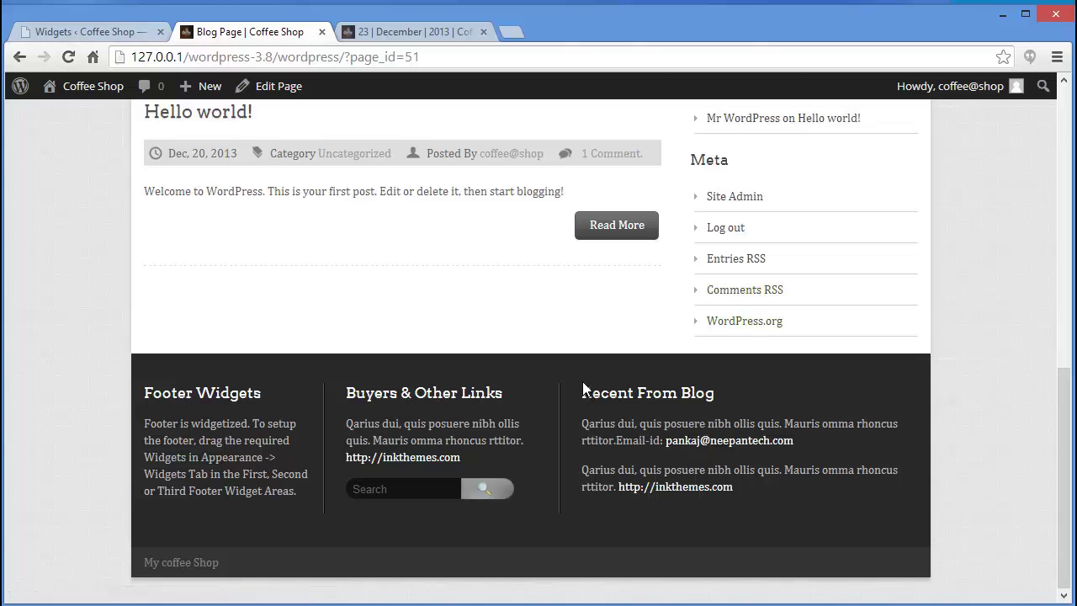
# Step: Collapse the Meta widget on the Widgets page and add a Text widget below it
pyautogui.hotkey('ctrl', 'pageup')
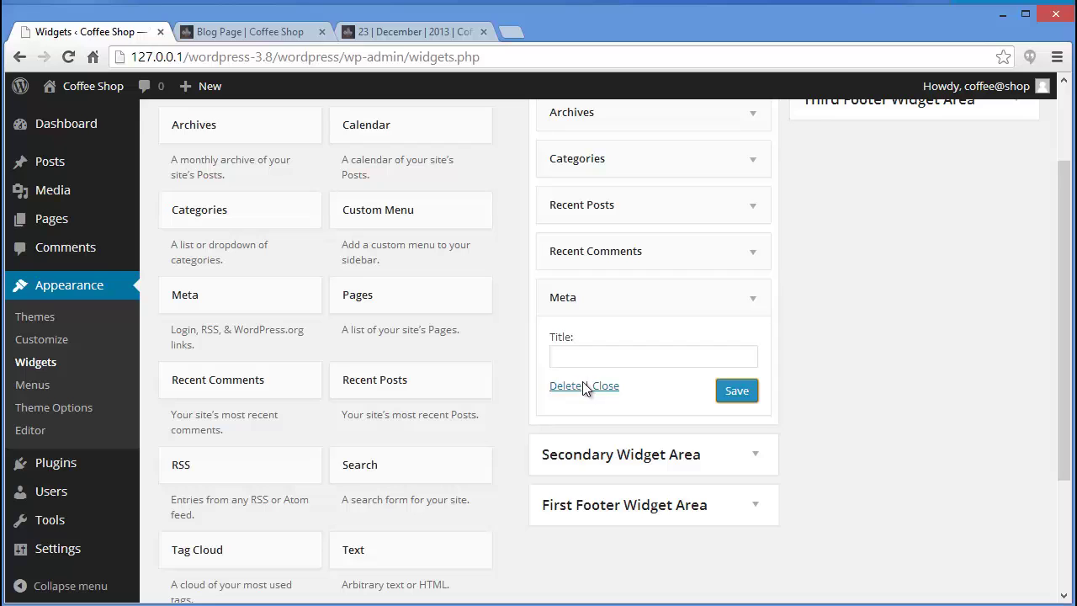
pyautogui.click(593, 386)
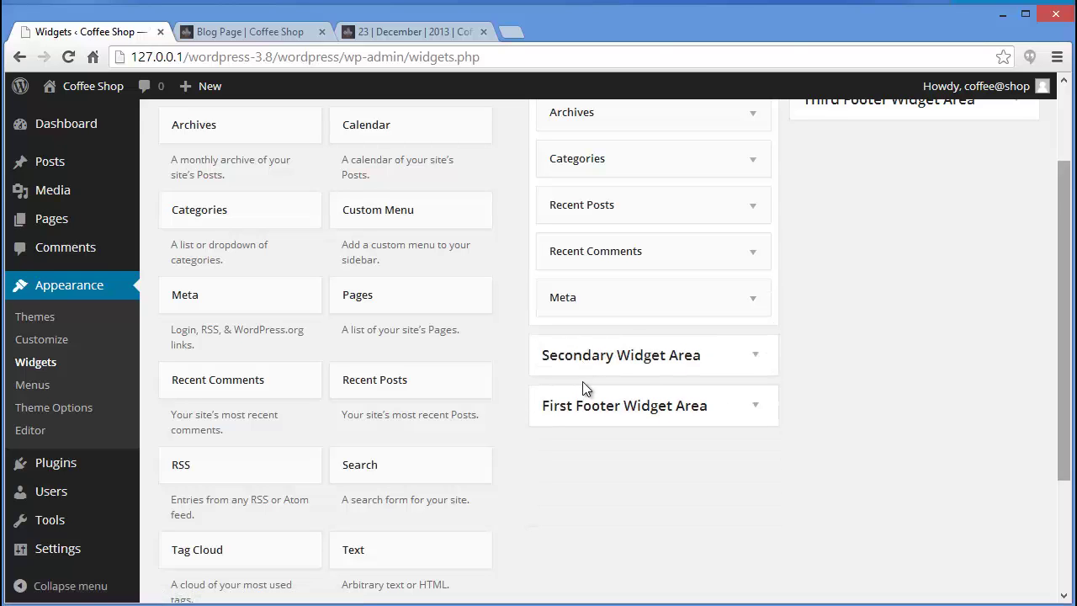
pyautogui.scroll(1, 582, 381)
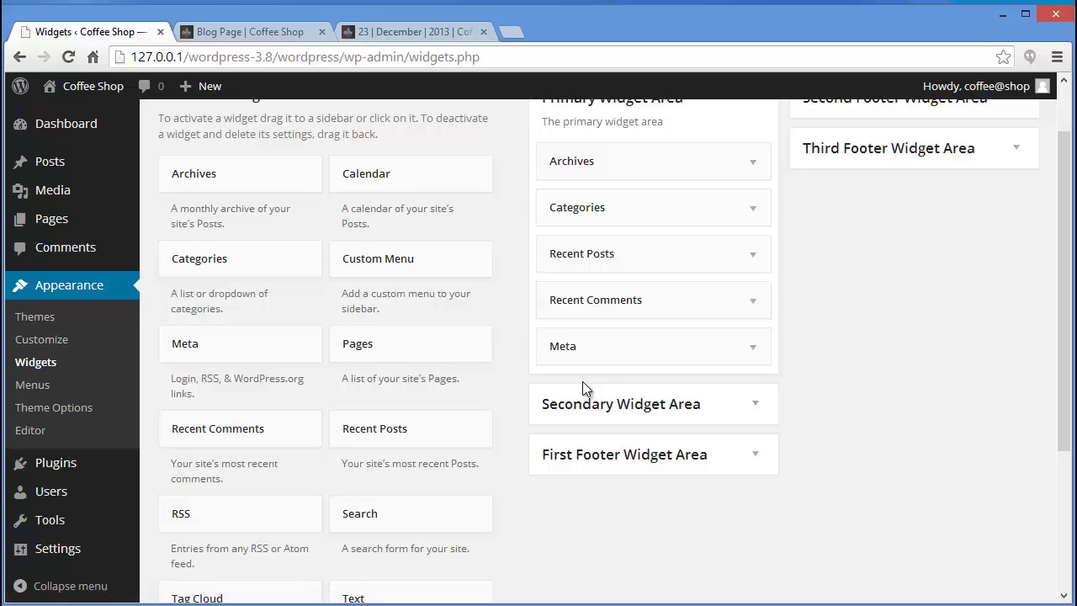
pyautogui.scroll(-4, 582, 383)
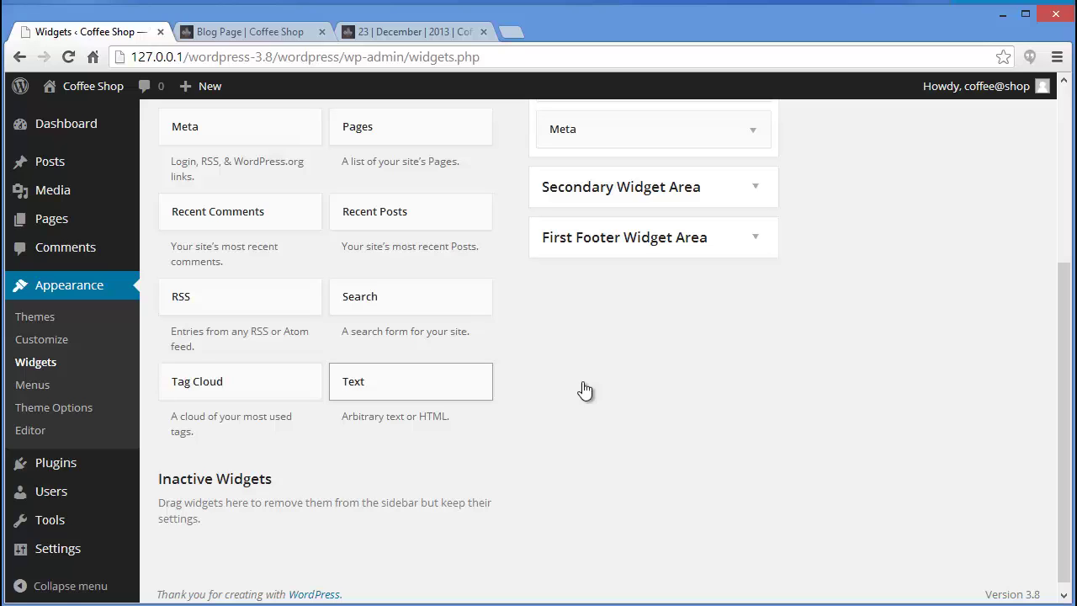
pyautogui.moveTo(585, 390)
pyautogui.mouseDown()
pyautogui.moveTo(581, 380)
pyautogui.moveTo(584, 390)
pyautogui.mouseUp()
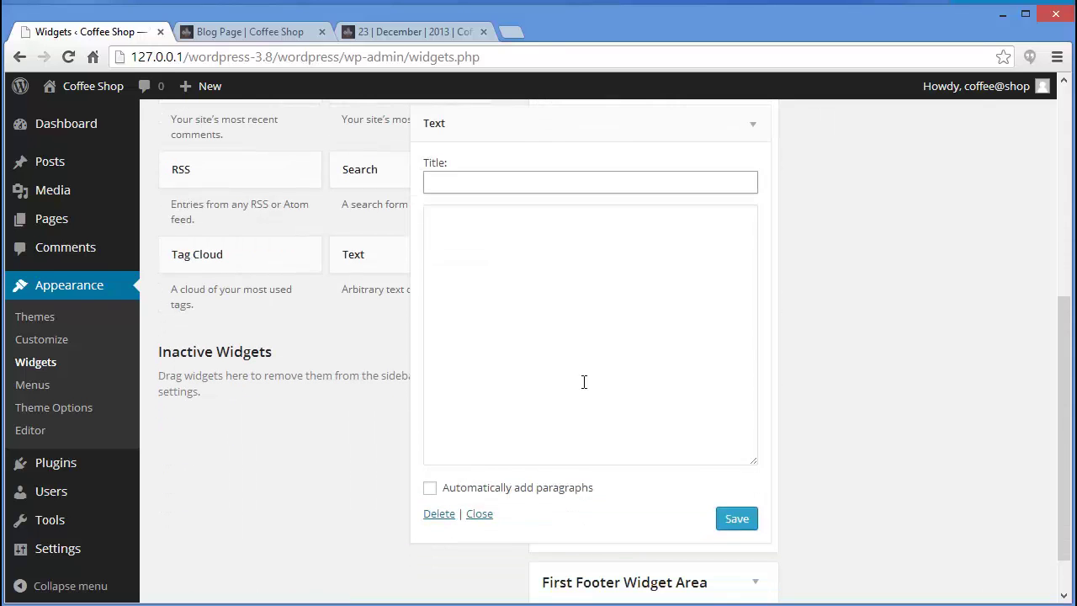
# Step: Title the Text widget 'InkThemes' and paste the YouTube iframe embed code
pyautogui.write('InkThemes')
pyautogui.click(584, 382)
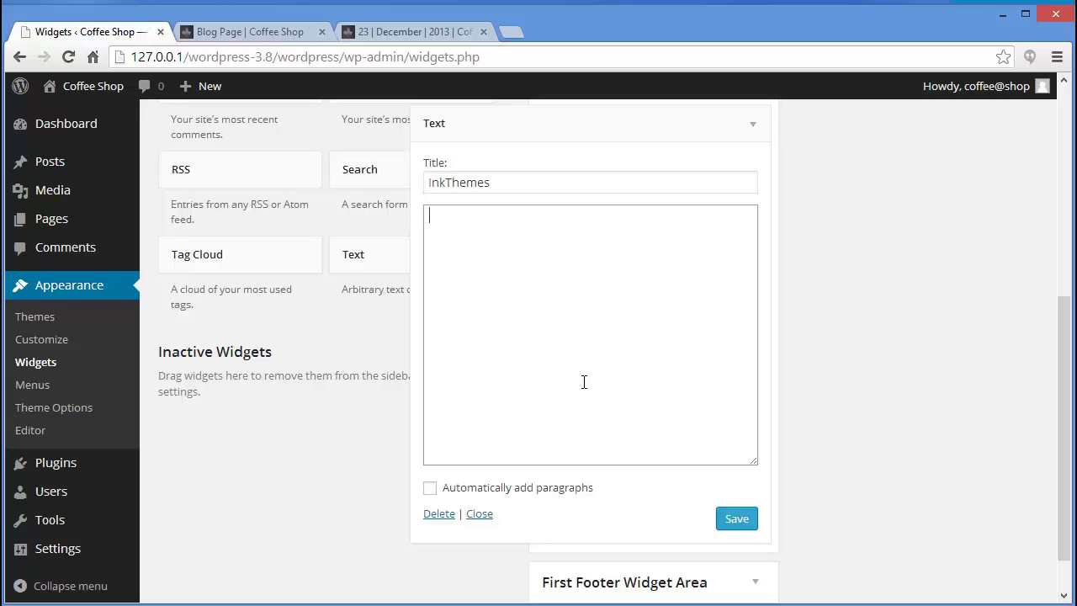
pyautogui.click(584, 382)
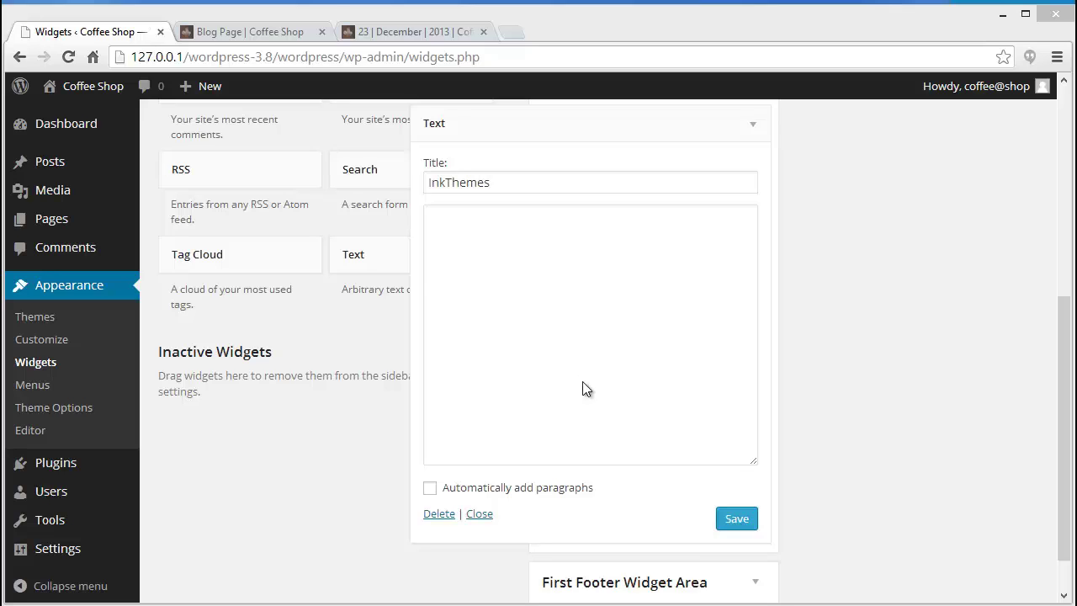
pyautogui.click(526, 320)
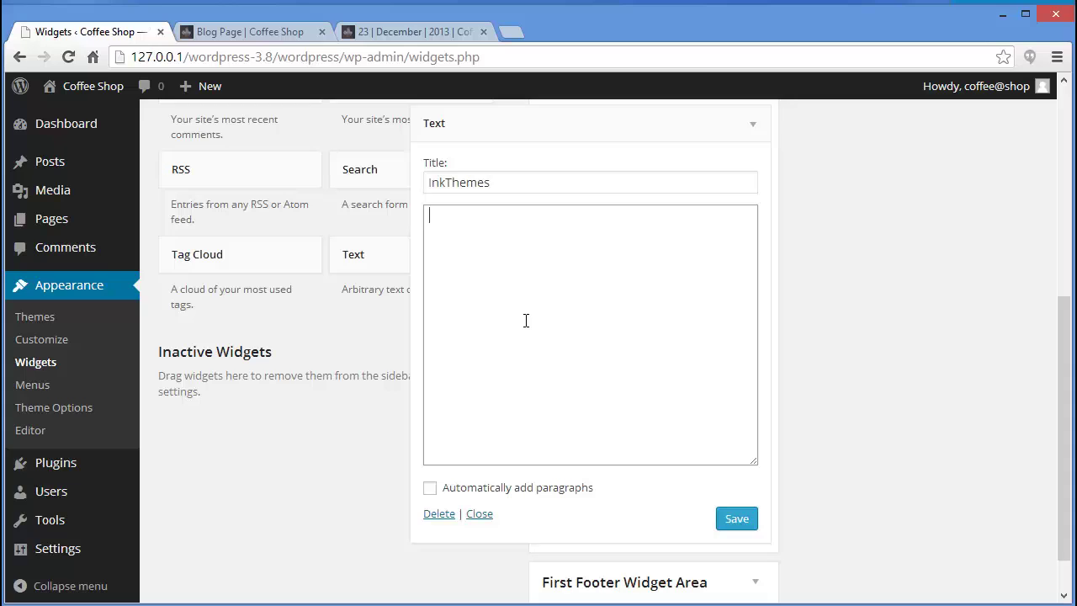
pyautogui.write('<iframe width="560" height="315" src="//www.youtube.com/embed/H07xzhQH2P4" frameborder="0" allowfullscreen></iframe>')
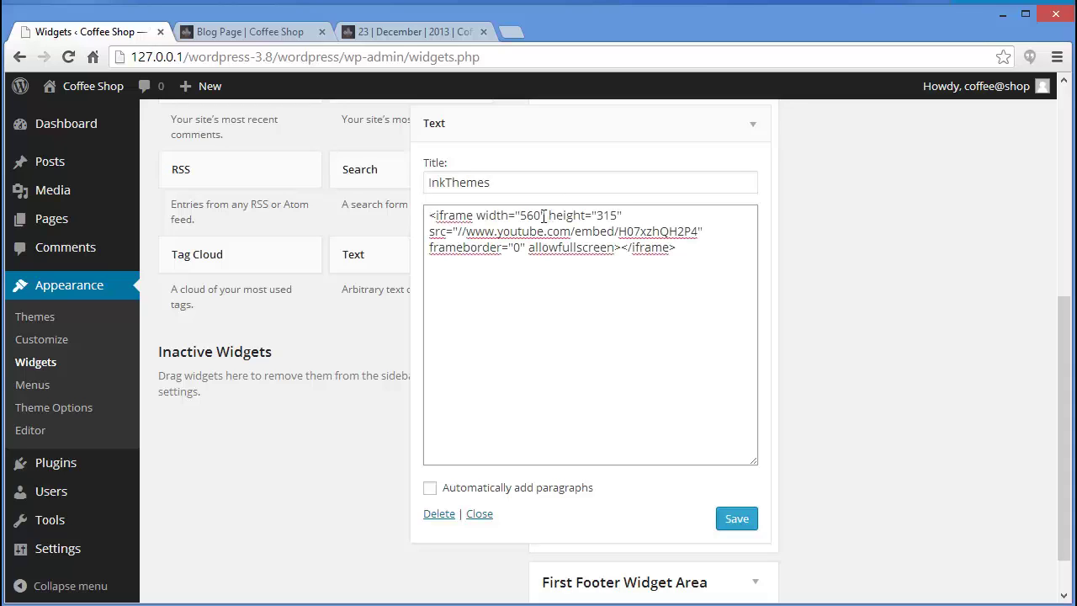
# Step: Change the iframe width and height to 280 and save the widget
pyautogui.press('BackSpace')
pyautogui.press('BackSpace')
pyautogui.press('BackSpace')
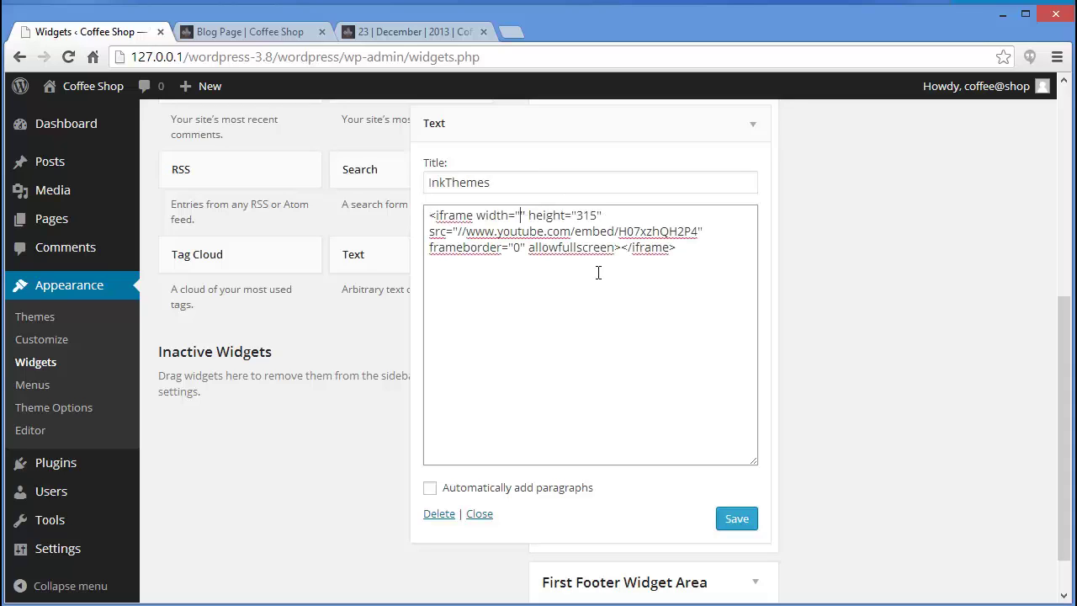
pyautogui.write('280')
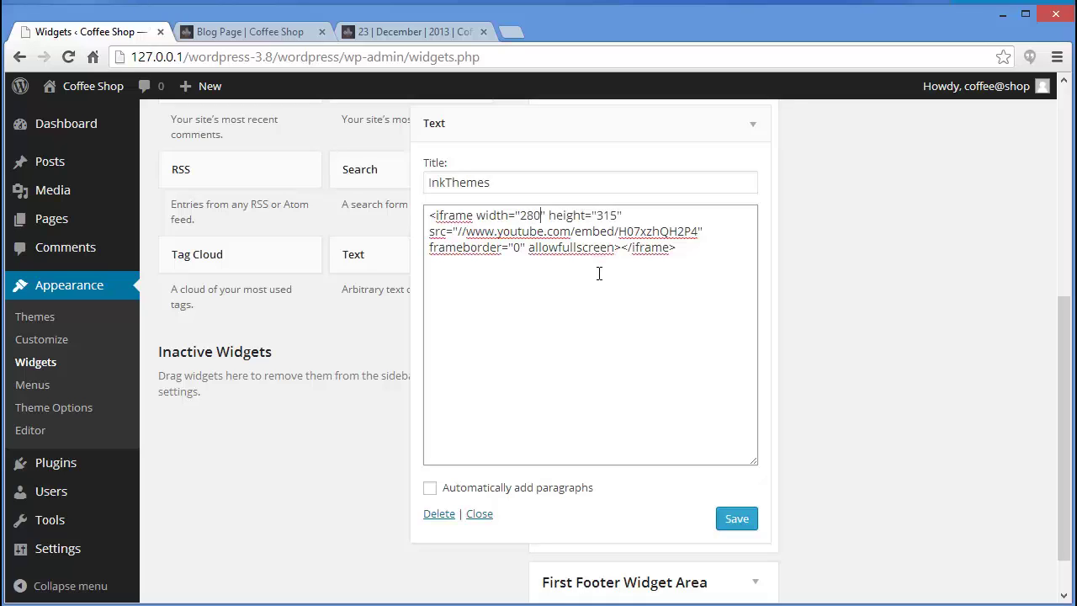
pyautogui.click(620, 216)
pyautogui.press('BackSpace')
pyautogui.press('BackSpace')
pyautogui.press('BackSpace')
pyautogui.write('280')
pyautogui.click(737, 522)
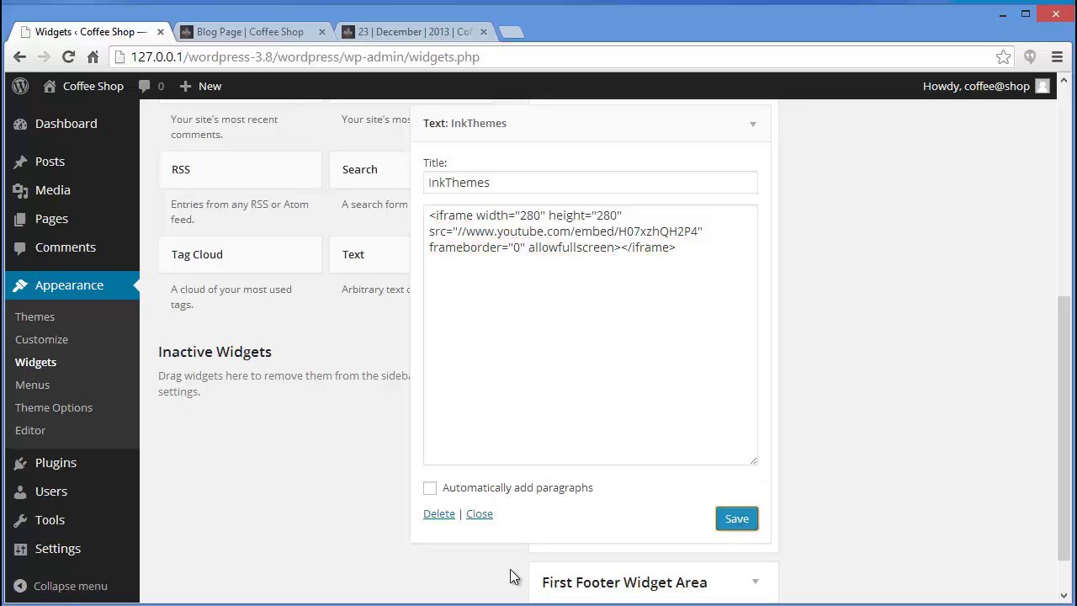
pyautogui.click(236, 30)
pyautogui.click(68, 56)
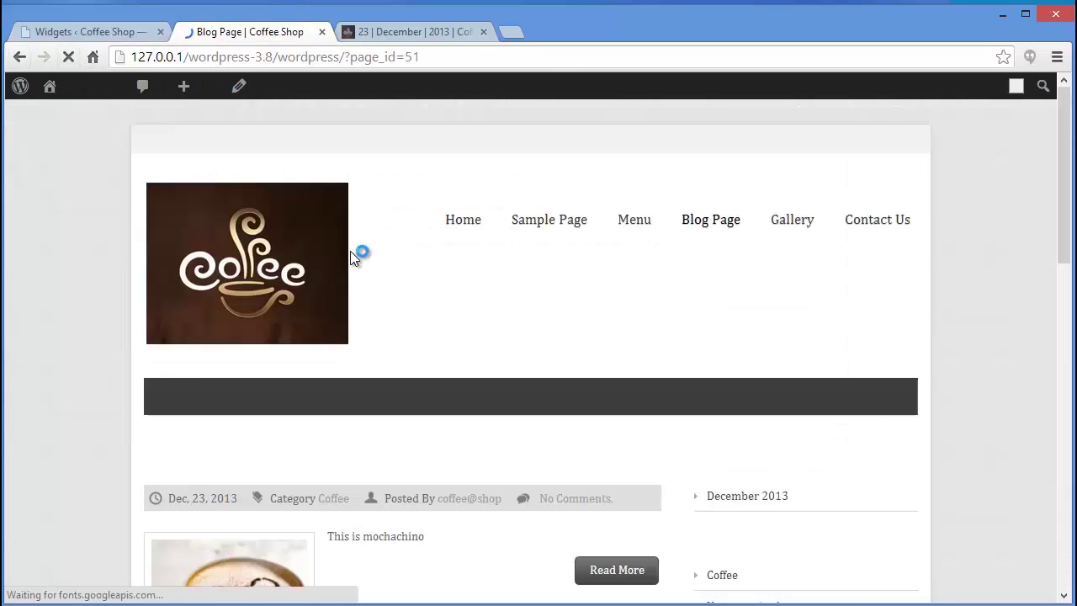
pyautogui.scroll(-4, 529, 259)
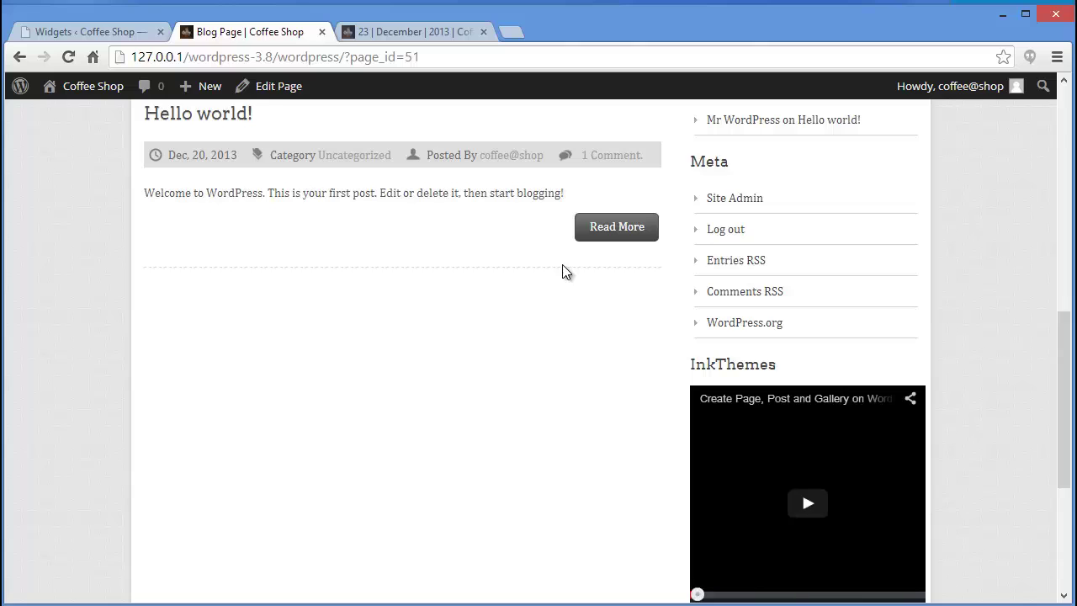
pyautogui.scroll(-1, 562, 265)
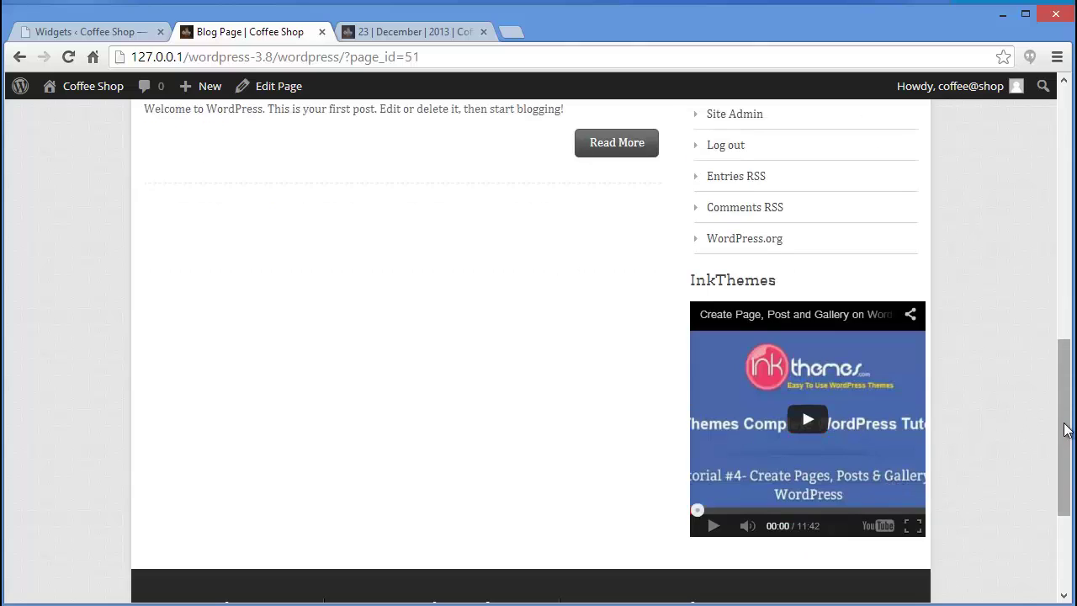
pyautogui.moveTo(1064, 429)
pyautogui.mouseDown()
pyautogui.moveTo(1063, 448)
pyautogui.moveTo(1063, 420)
pyautogui.mouseUp()
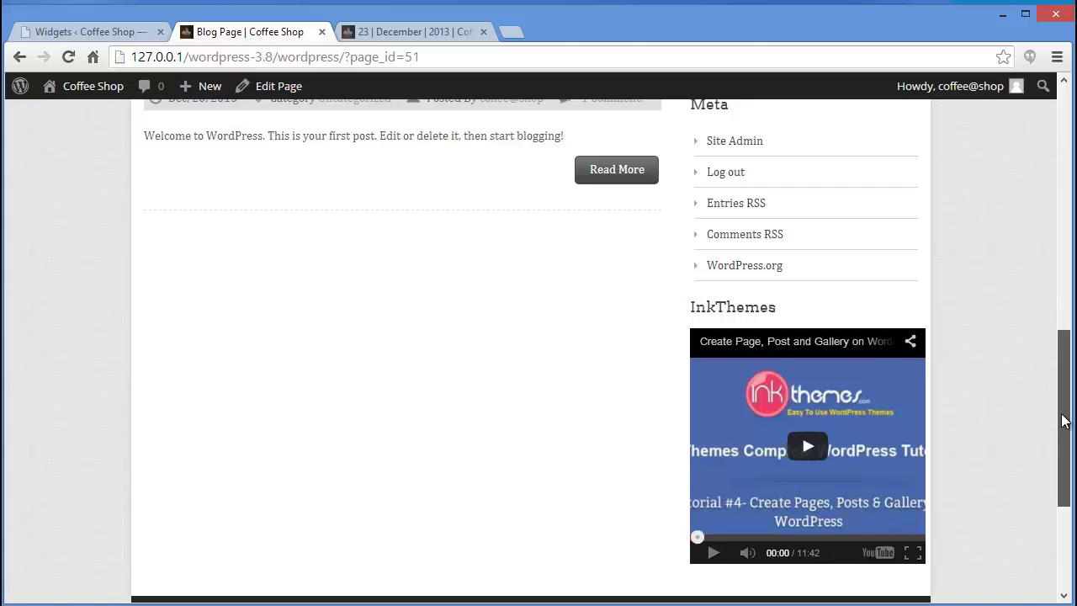
pyautogui.moveTo(1064, 413); pyautogui.dragTo(1058, 178)
pyautogui.scroll(-10, 1058, 178)
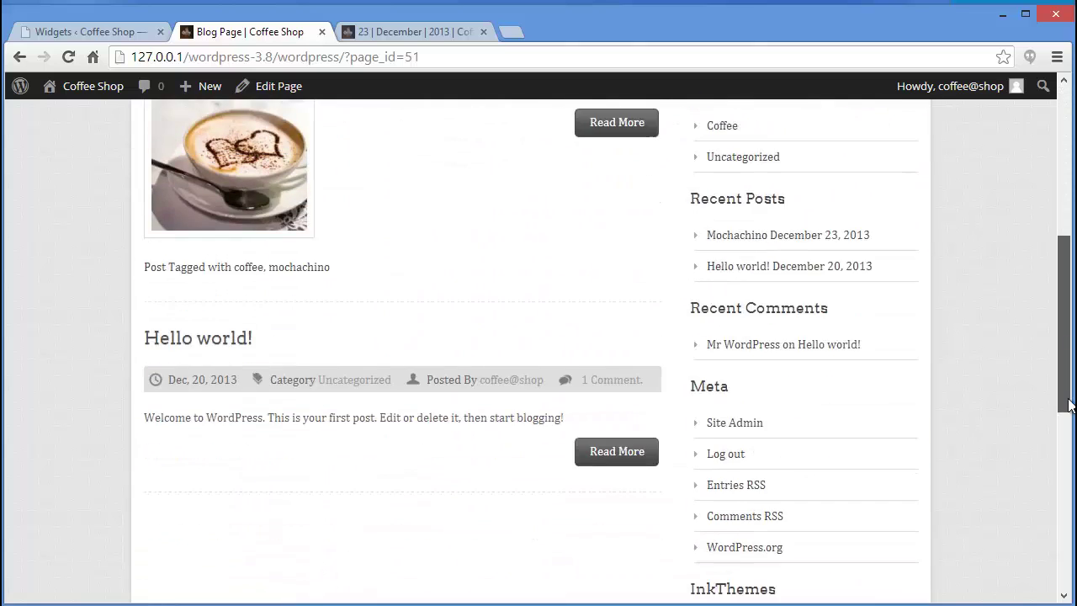
pyautogui.click(34, 29)
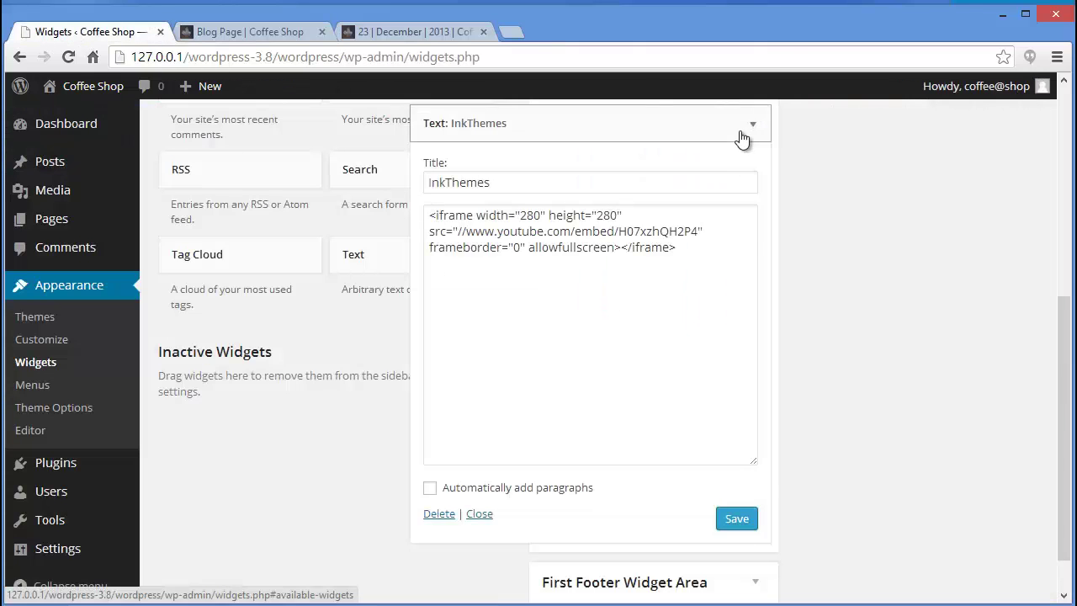
# Step: Add a Search widget to the First Footer Widget Area and reload the Blog Page
pyautogui.click(744, 127)
pyautogui.click(664, 304)
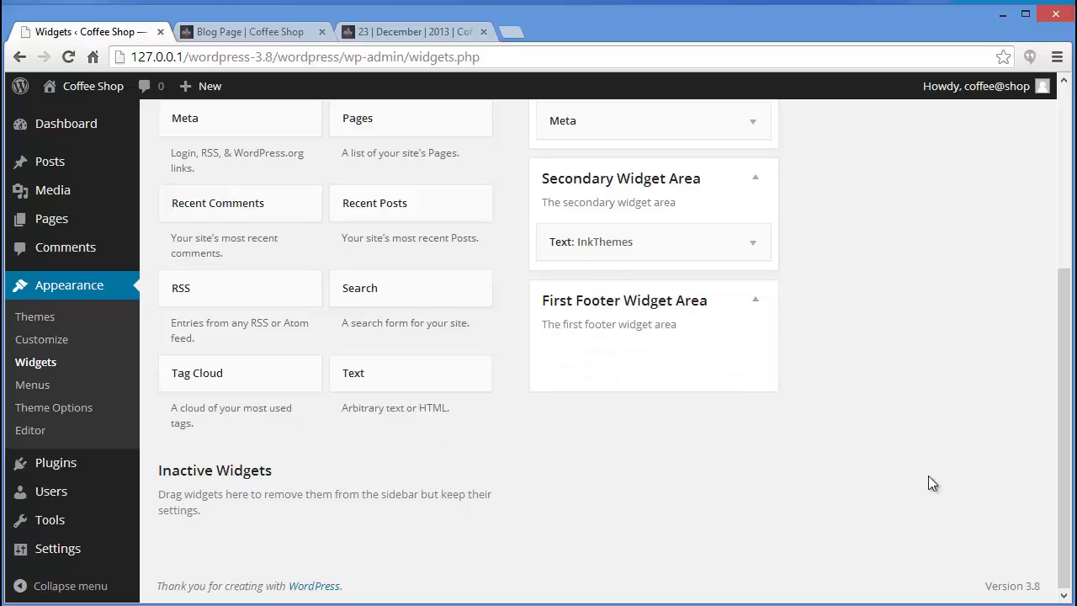
pyautogui.moveTo(1066, 446); pyautogui.dragTo(1065, 269)
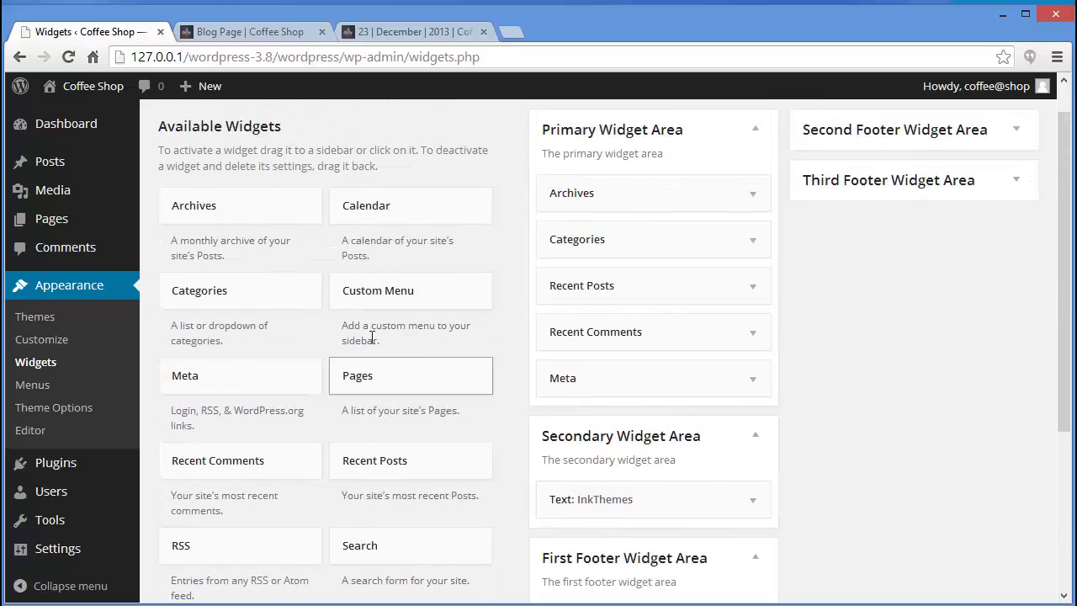
pyautogui.scroll(-1, 349, 452)
pyautogui.scroll(-1, 349, 452)
pyautogui.moveTo(361, 378); pyautogui.dragTo(586, 455)
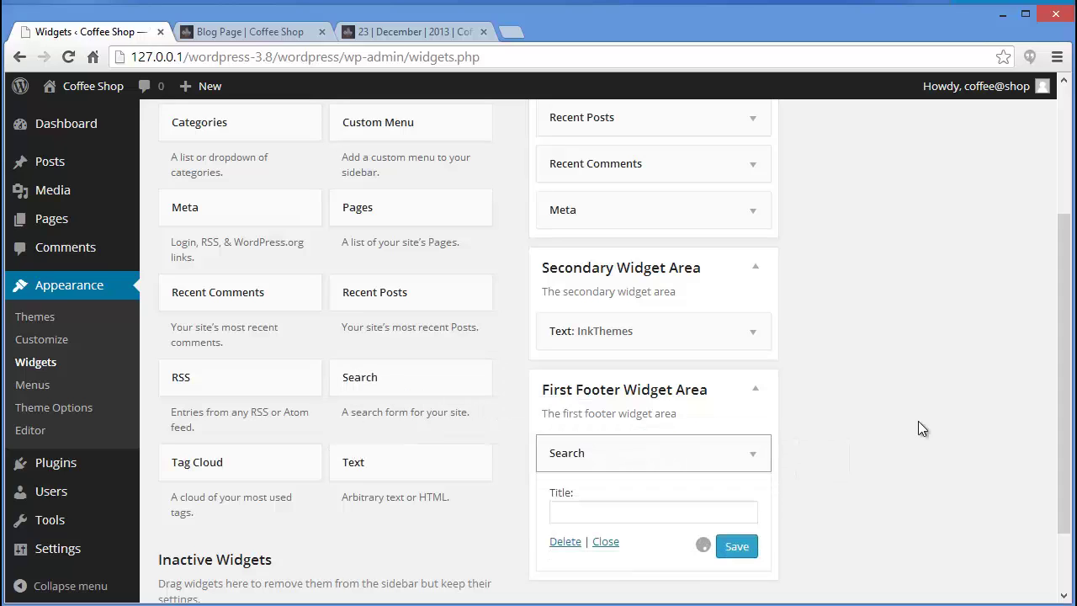
pyautogui.scroll(-1, 1057, 387)
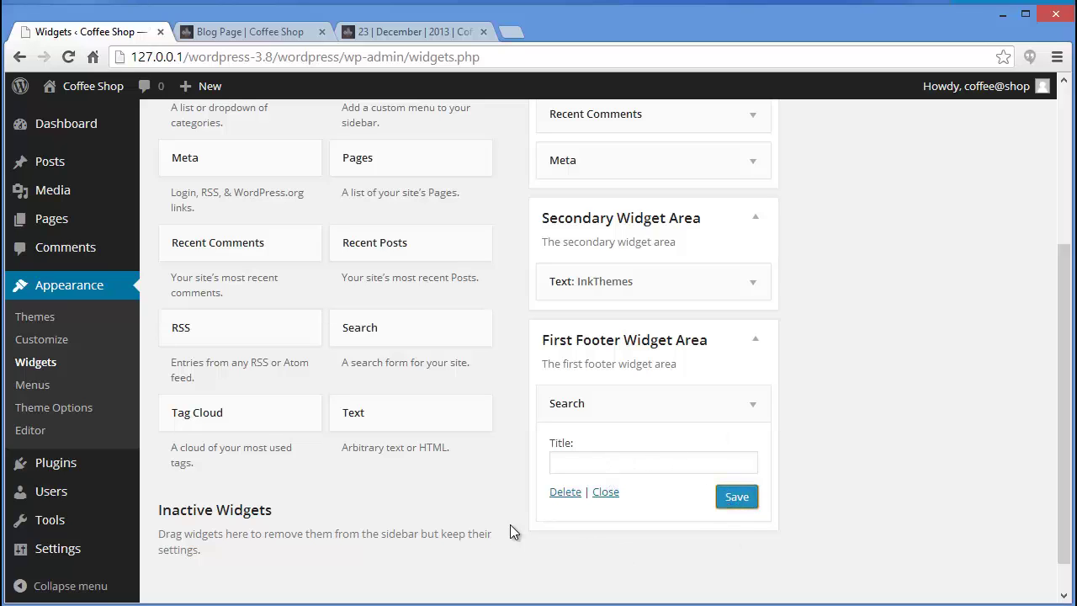
pyautogui.click(205, 34)
pyautogui.click(69, 56)
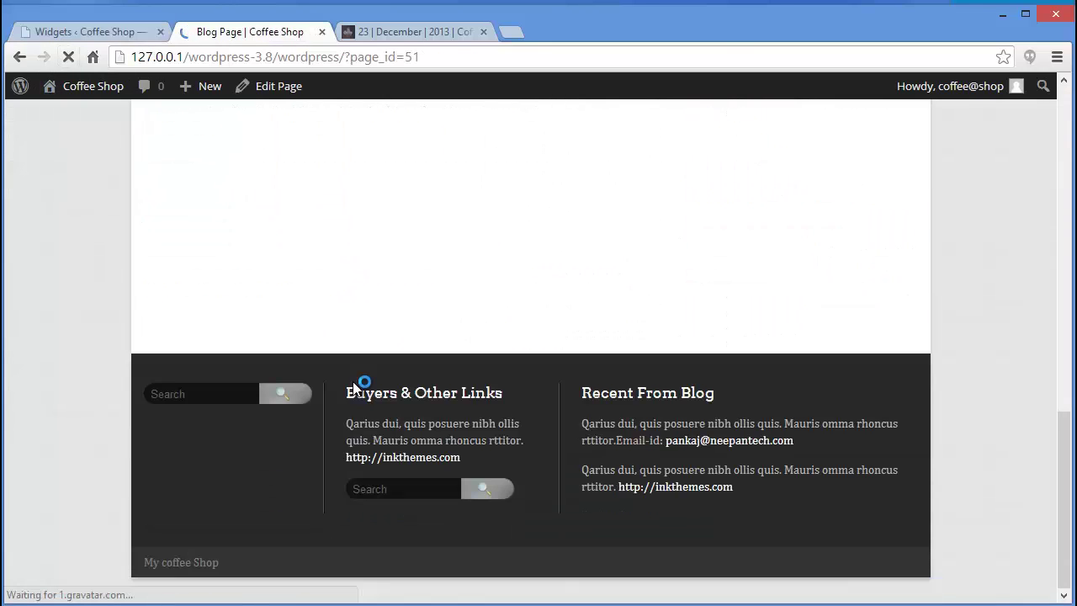
# Step: Try the new footer search box, then go back to the Widgets admin page
pyautogui.click(196, 393)
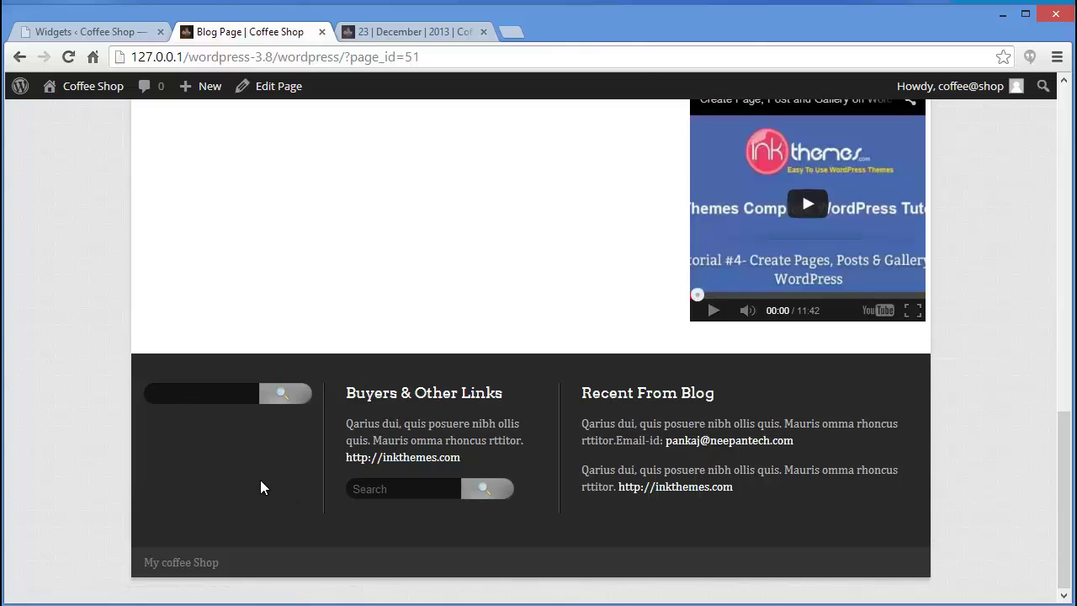
pyautogui.click(105, 28)
pyautogui.moveTo(1071, 339); pyautogui.dragTo(485, 299)
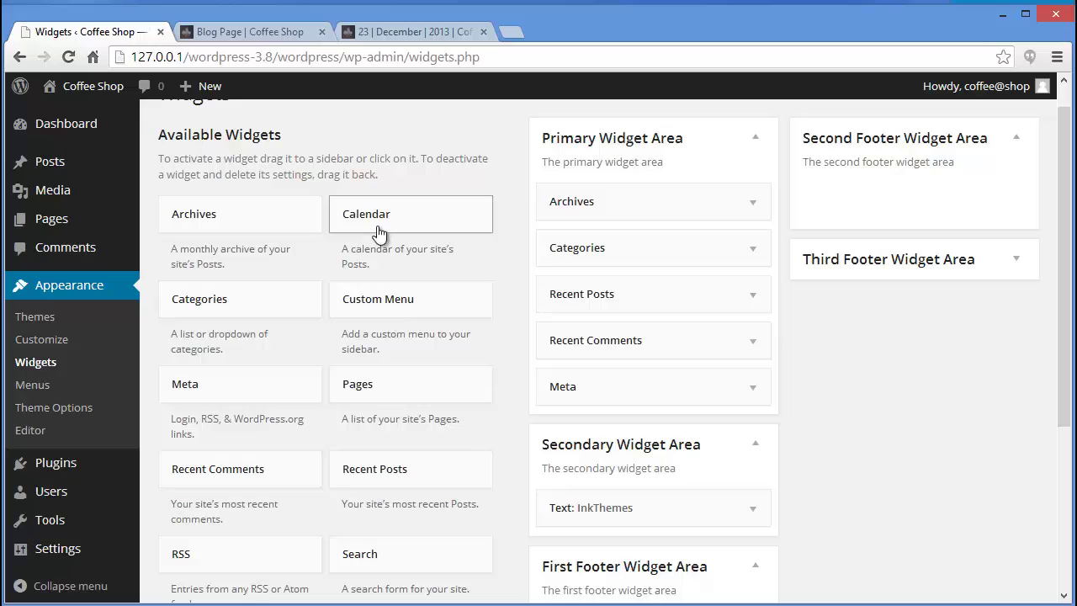
# Step: Add and save a Calendar widget in the Second Footer area, then reload the blog to show December 2013
pyautogui.moveTo(380, 233); pyautogui.dragTo(819, 199)
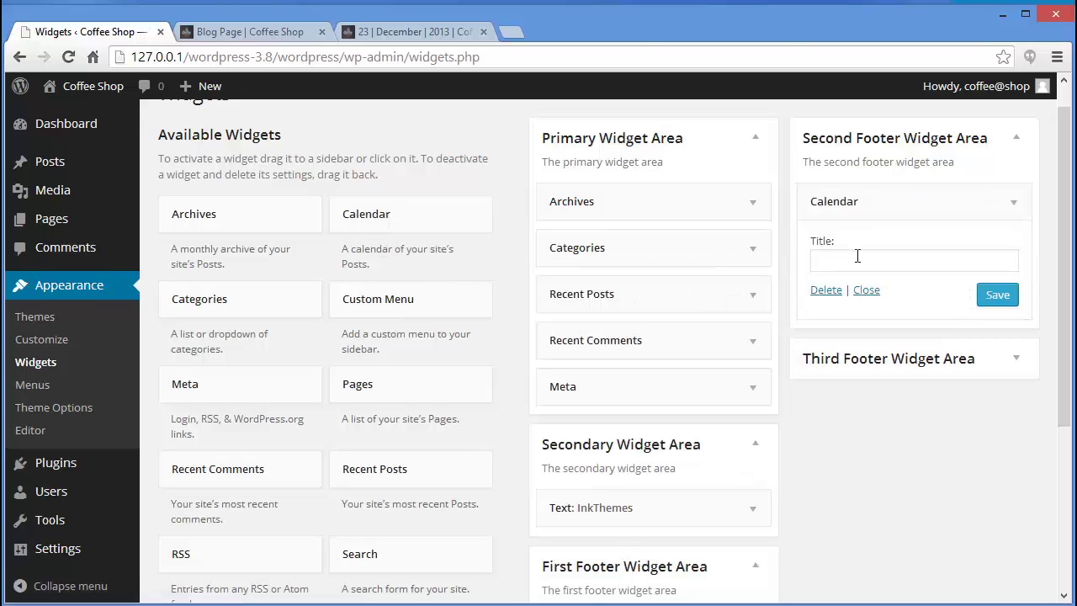
pyautogui.click(857, 257)
pyautogui.click(996, 297)
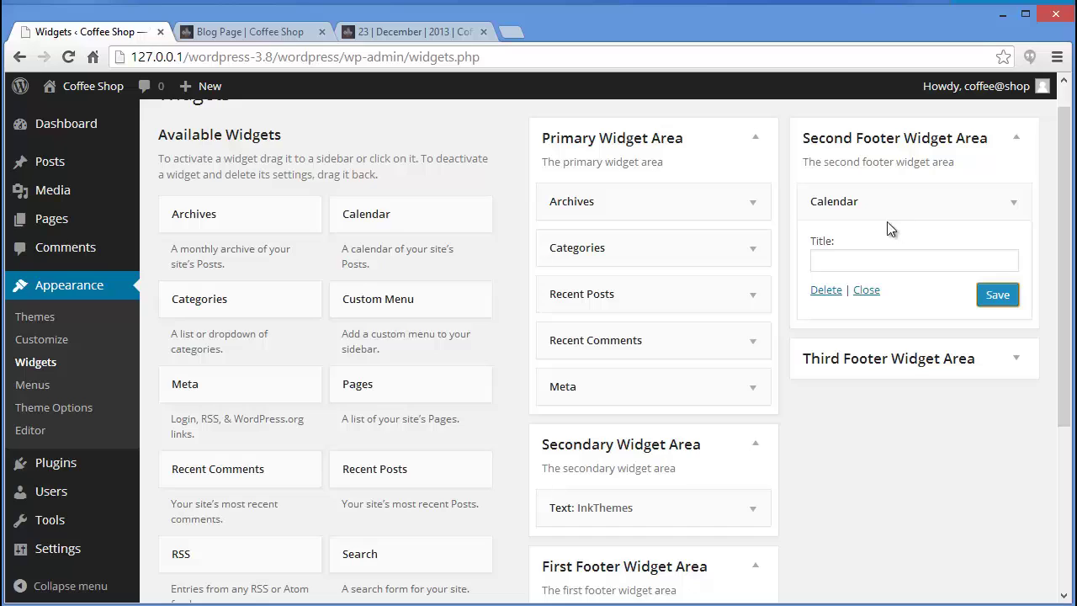
pyautogui.click(244, 34)
pyautogui.click(68, 57)
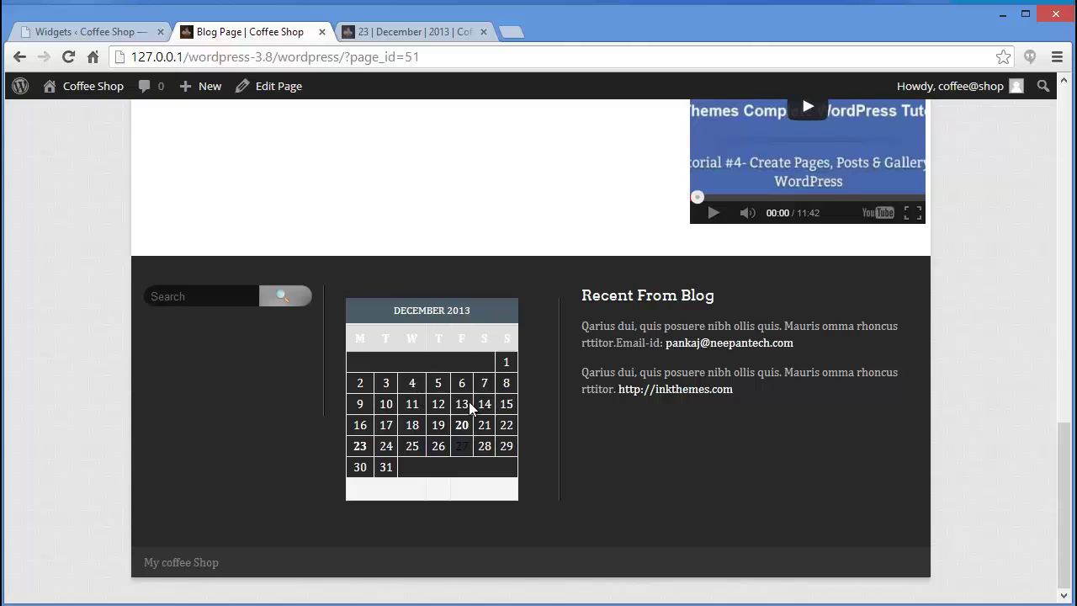
# Step: Review the blog's sidebar, YouTube video and footer calendar, then return to the Widgets admin page
pyautogui.scroll(3, 469, 403)
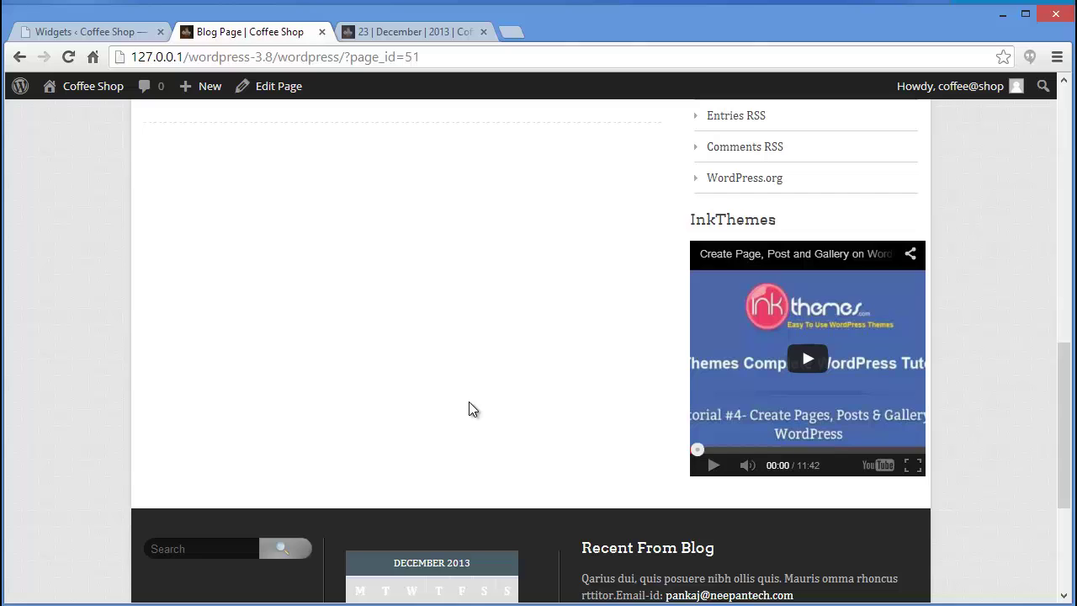
pyautogui.scroll(-3, 467, 404)
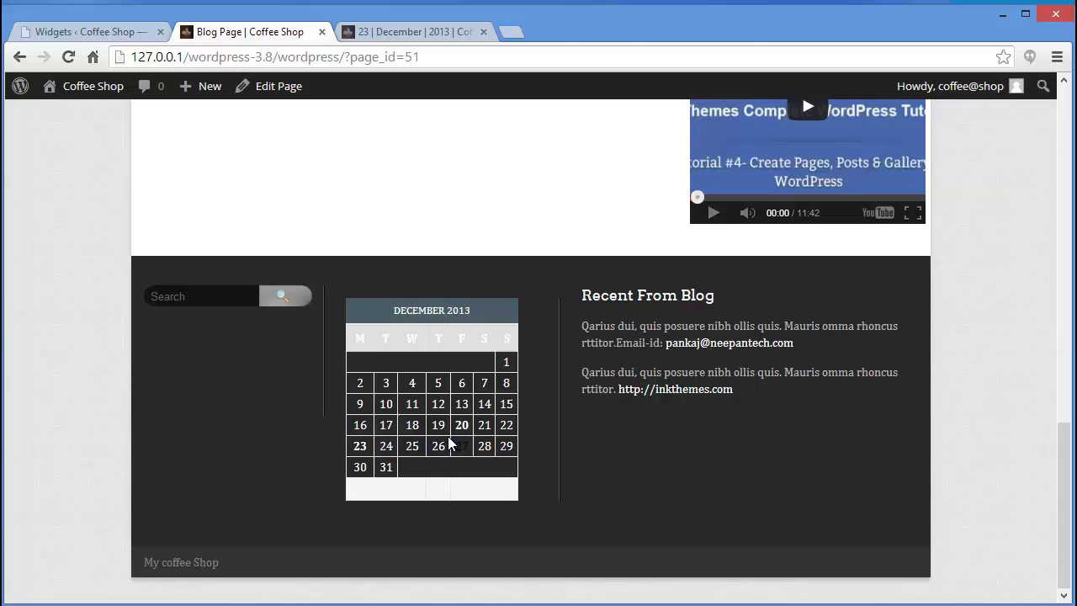
pyautogui.scroll(6, 450, 443)
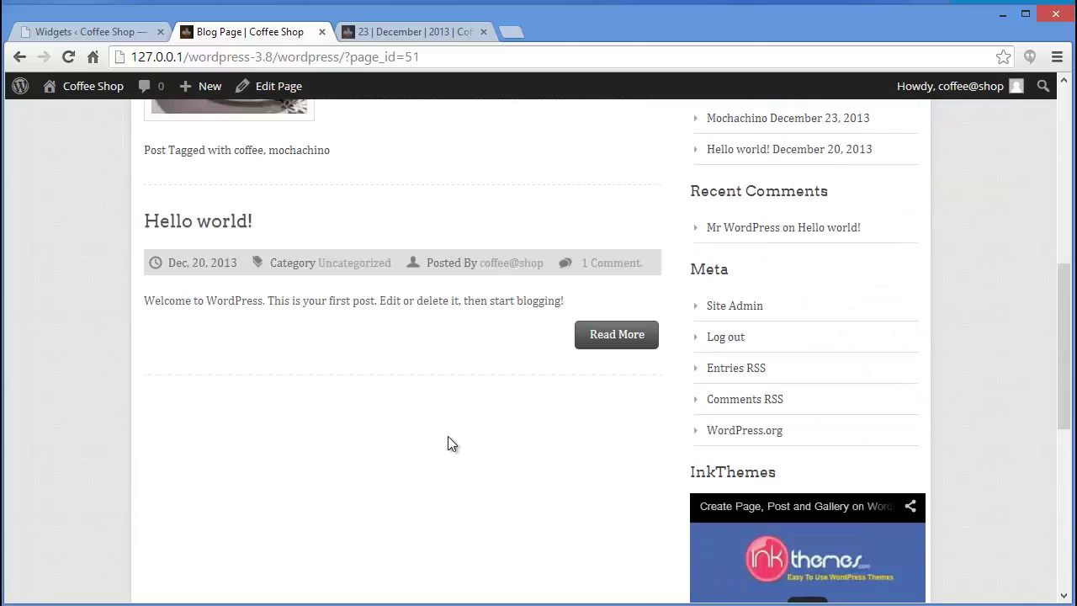
pyautogui.scroll(4, 447, 444)
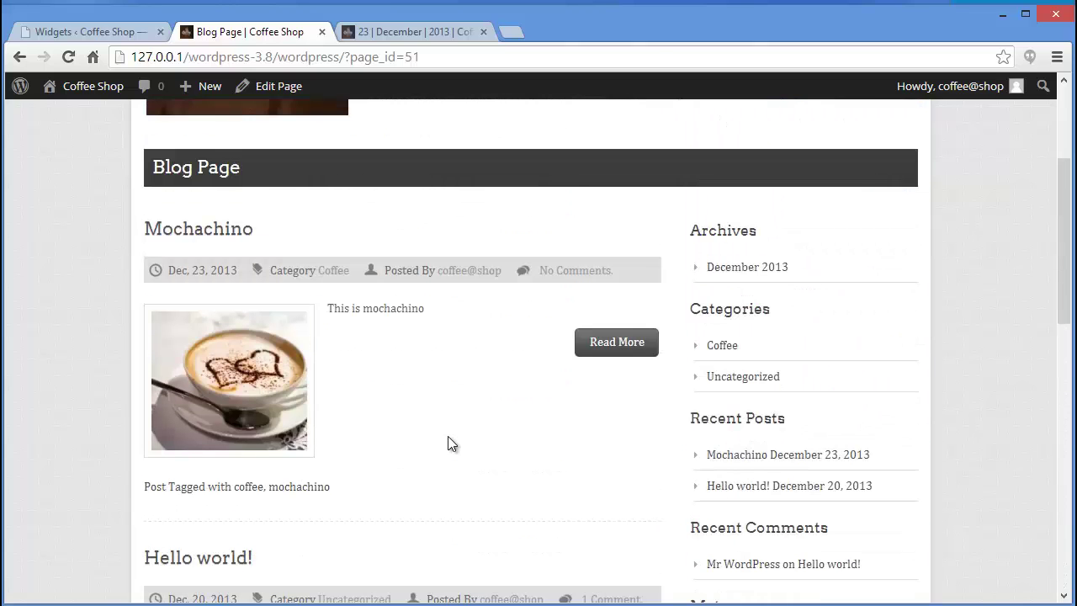
pyautogui.scroll(-7, 448, 443)
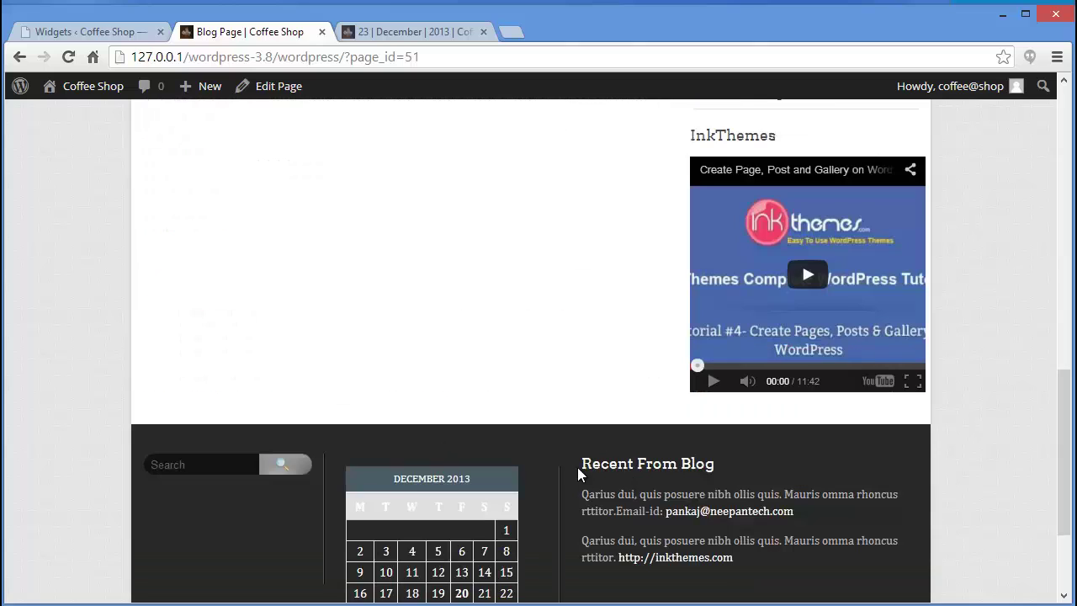
pyautogui.click(97, 32)
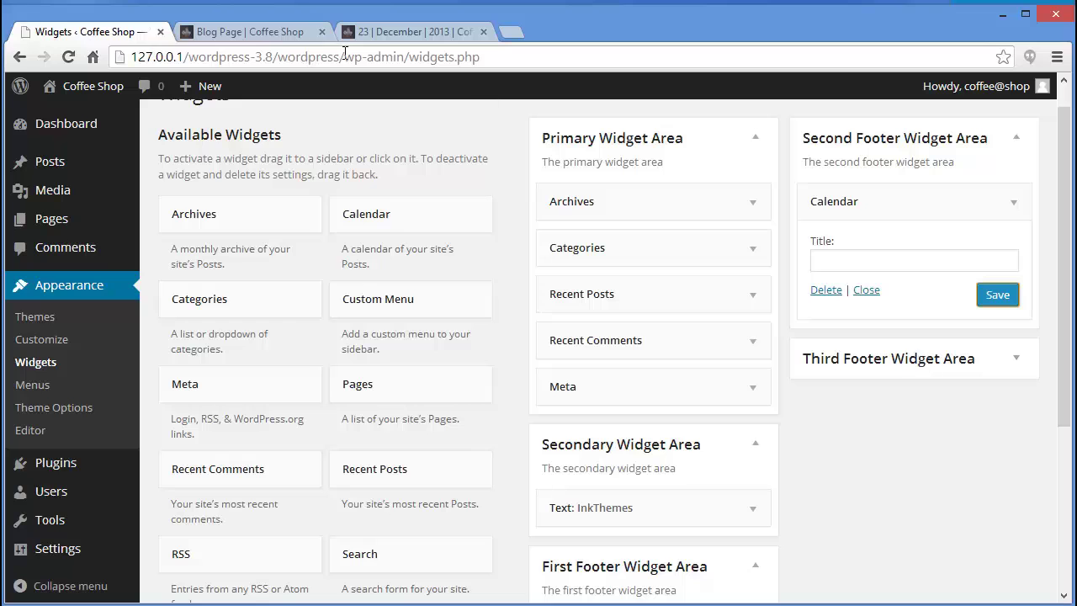
pyautogui.click(271, 34)
pyautogui.moveTo(1065, 300); pyautogui.dragTo(1065, 244)
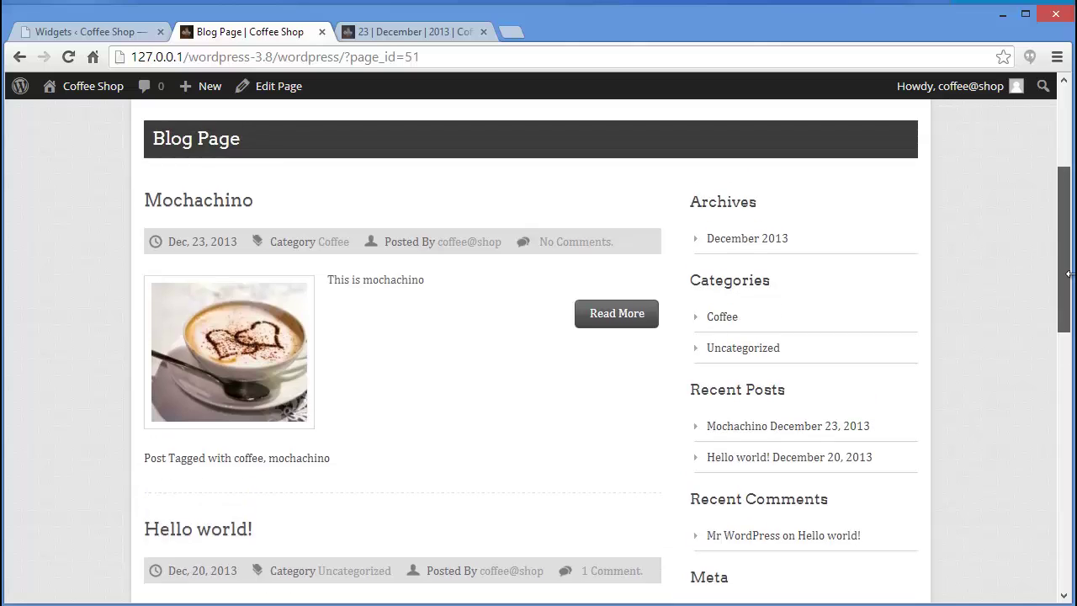
pyautogui.click(46, 30)
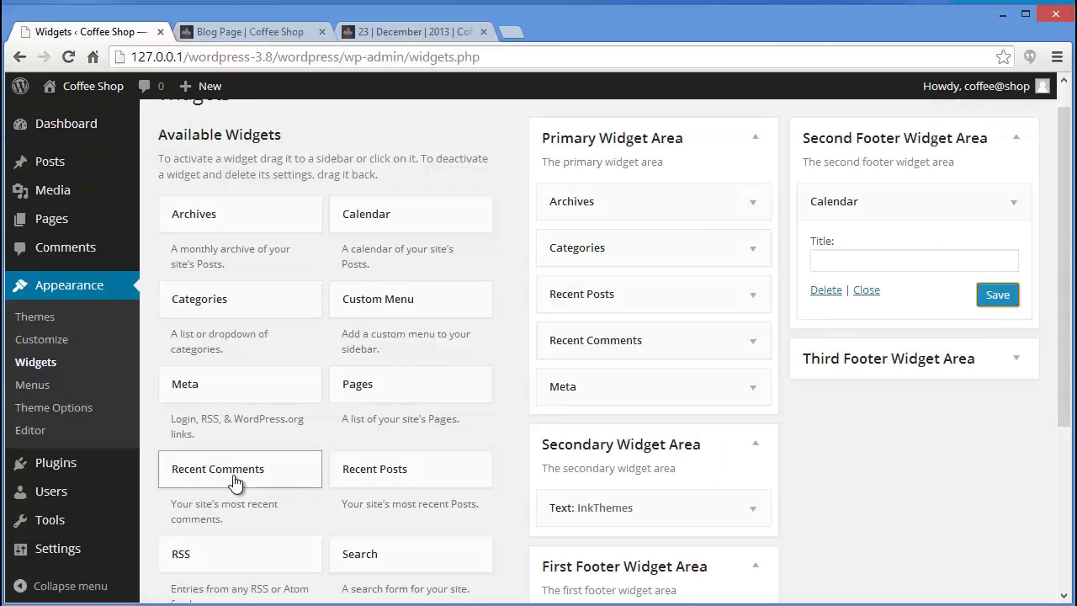
pyautogui.scroll(-2, 234, 481)
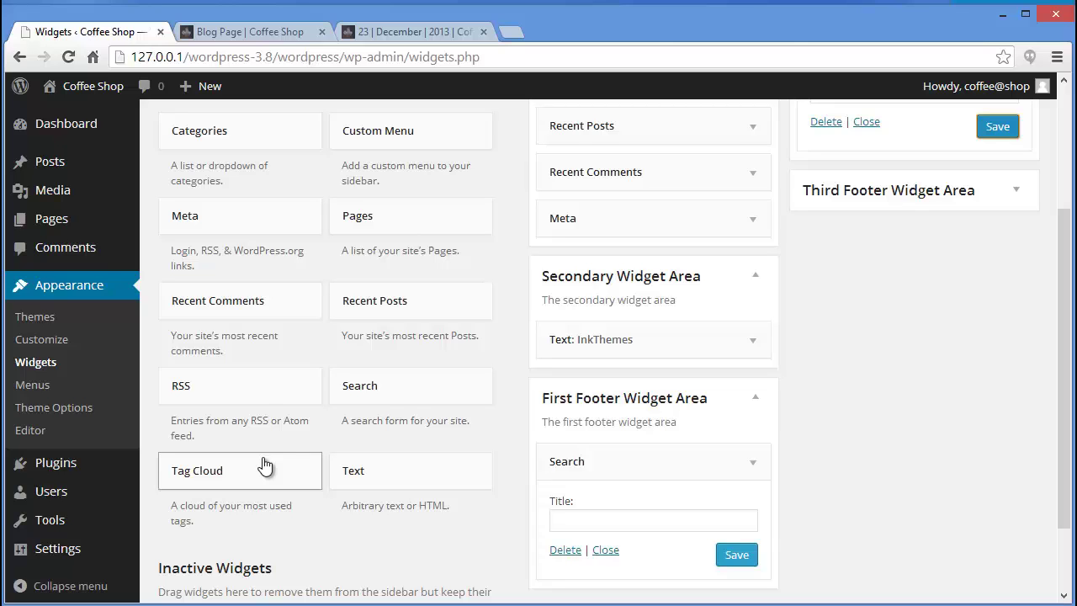
pyautogui.scroll(2, 1062, 285)
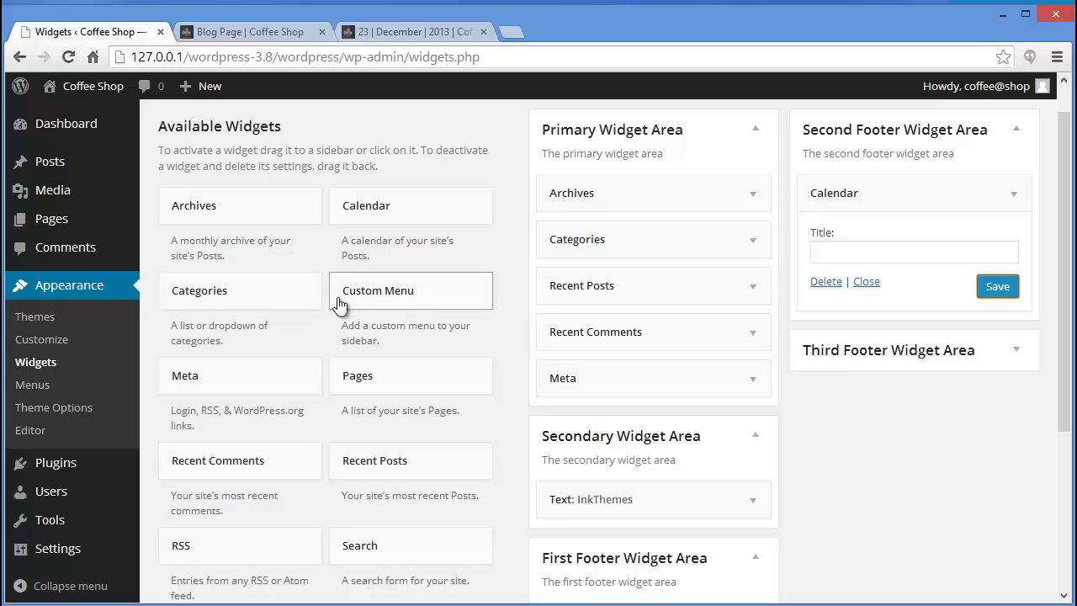
pyautogui.scroll(-1, 413, 392)
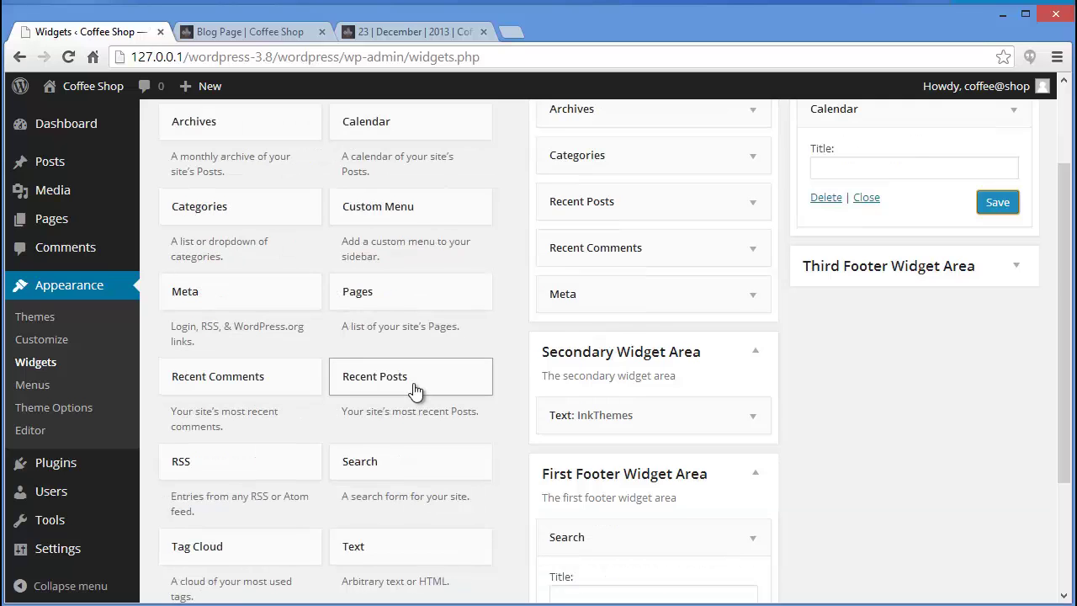
pyautogui.scroll(-2, 477, 486)
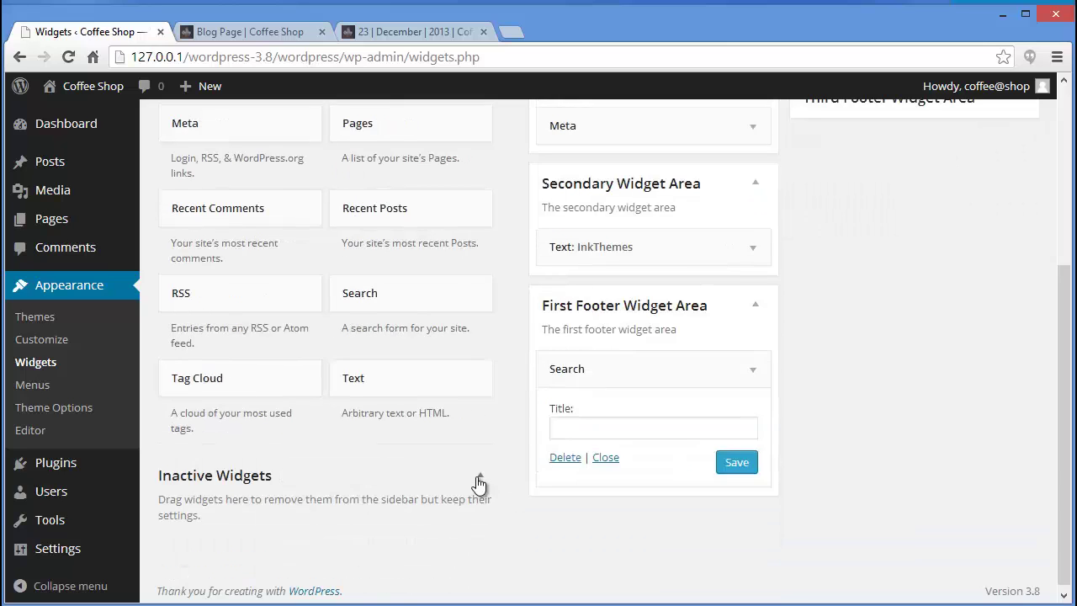
pyautogui.scroll(3, 477, 485)
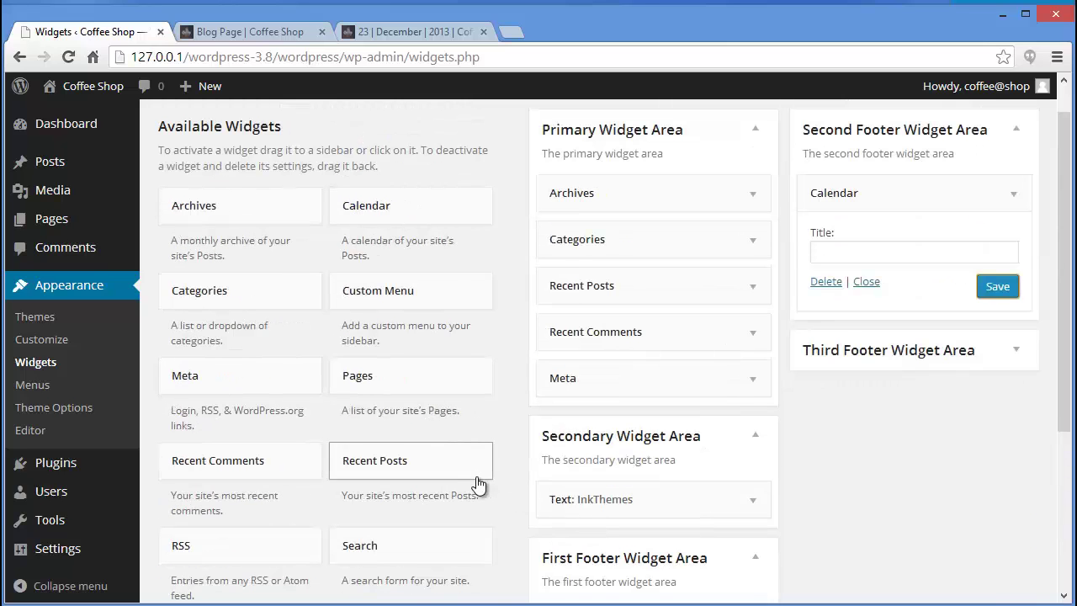
pyautogui.scroll(1, 505, 388)
pyautogui.moveTo(1059, 177)
pyautogui.mouseDown()
pyautogui.moveTo(1060, 322)
pyautogui.moveTo(1069, 163)
pyautogui.mouseUp()
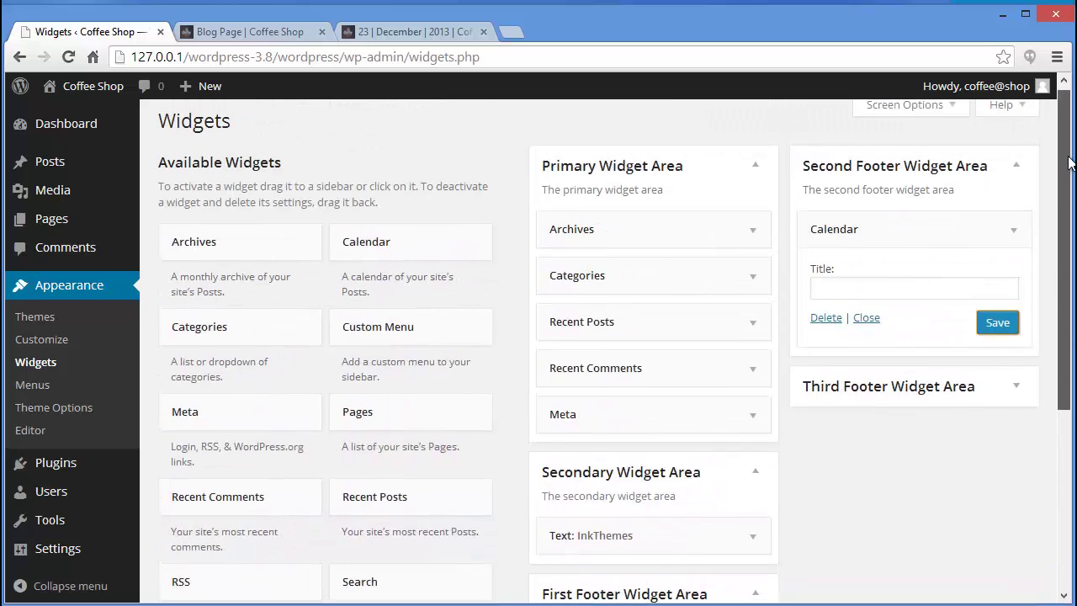